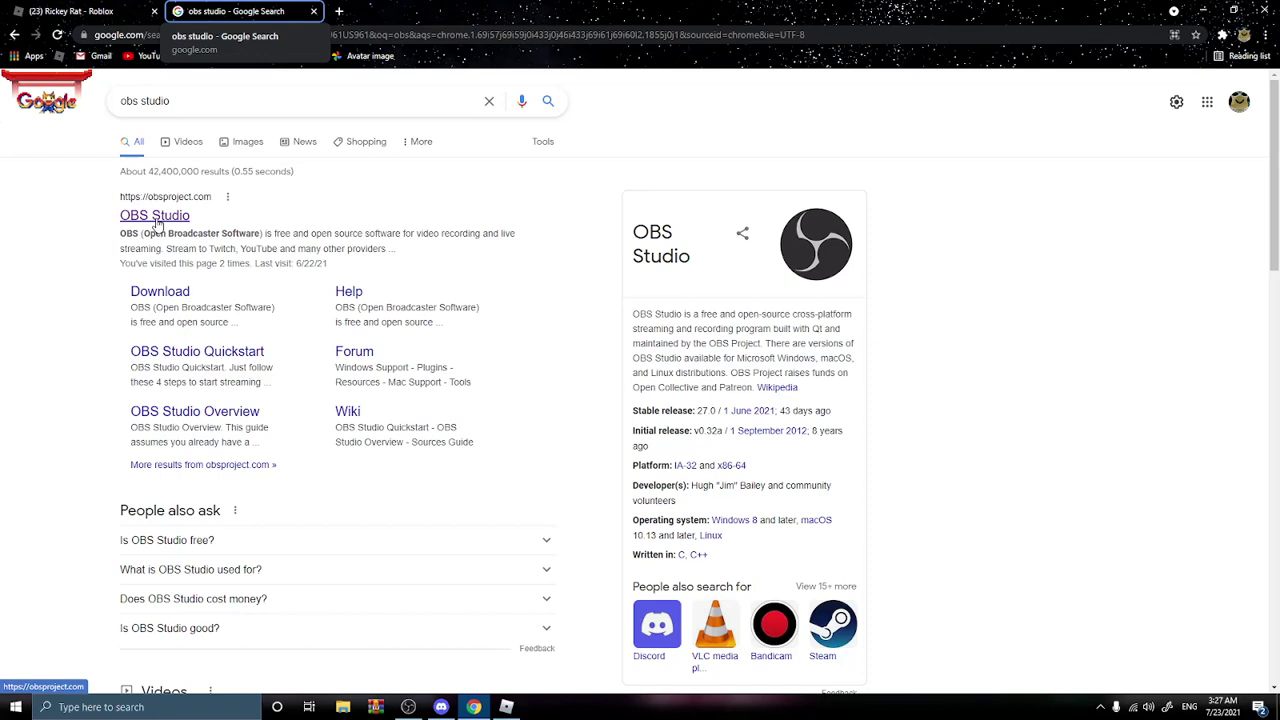
Step: Select the 'obs studio' query on the Google search results page
{"action": "left_click_drag", "start_coordinate": [188, 101], "coordinate": [98, 98]}
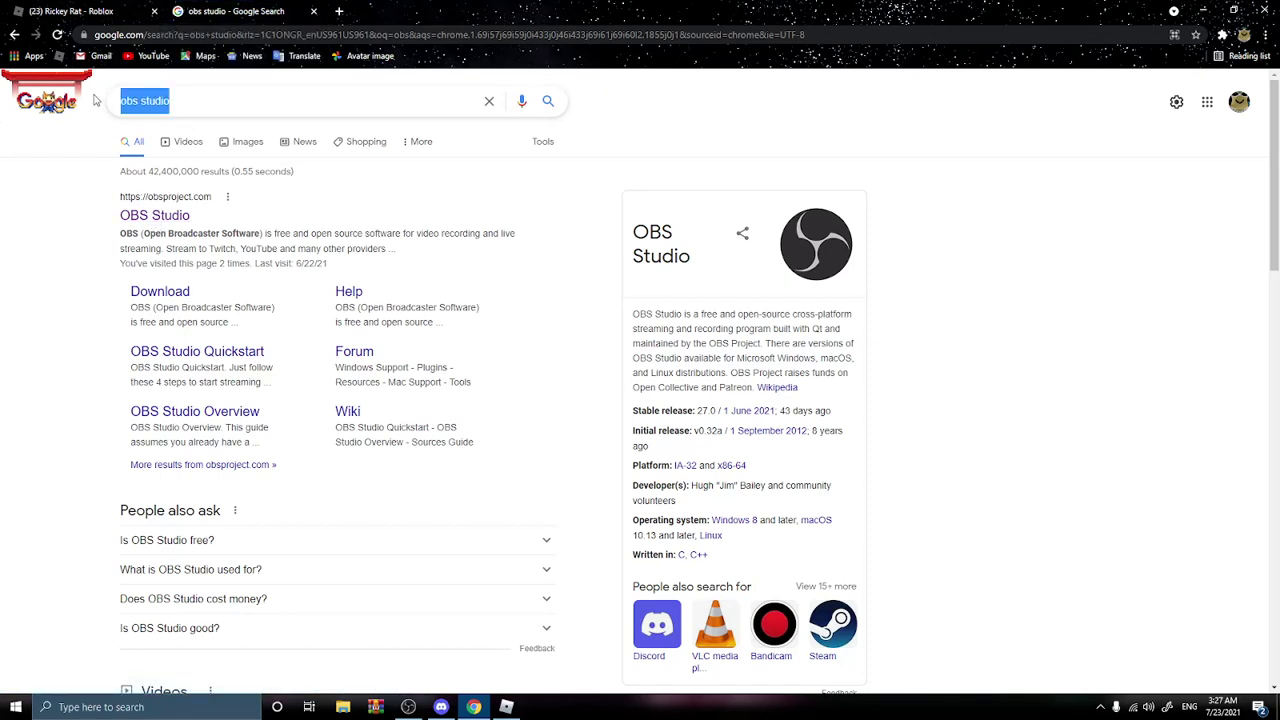
Step: Save the OBS Studio 27.0.1 Windows installer from obsproject.com to Downloads and run it
{"action": "left_click", "coordinate": [155, 215]}
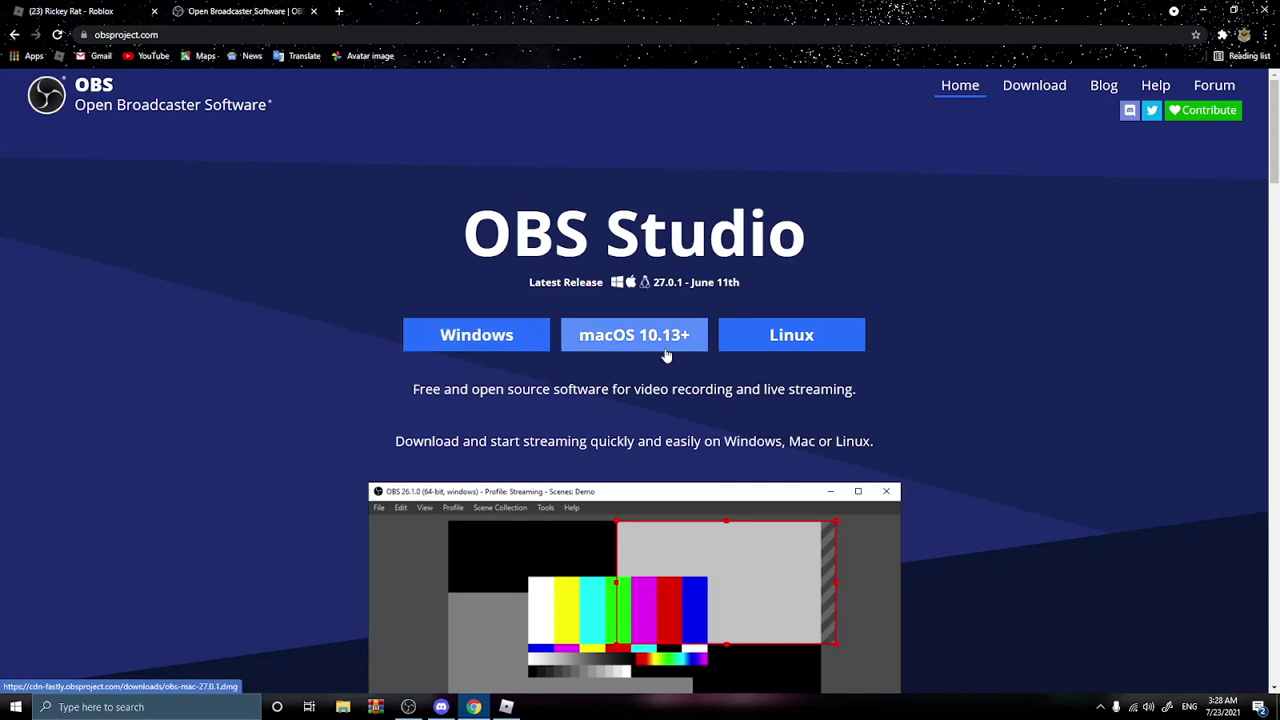
{"action": "left_click", "coordinate": [453, 337]}
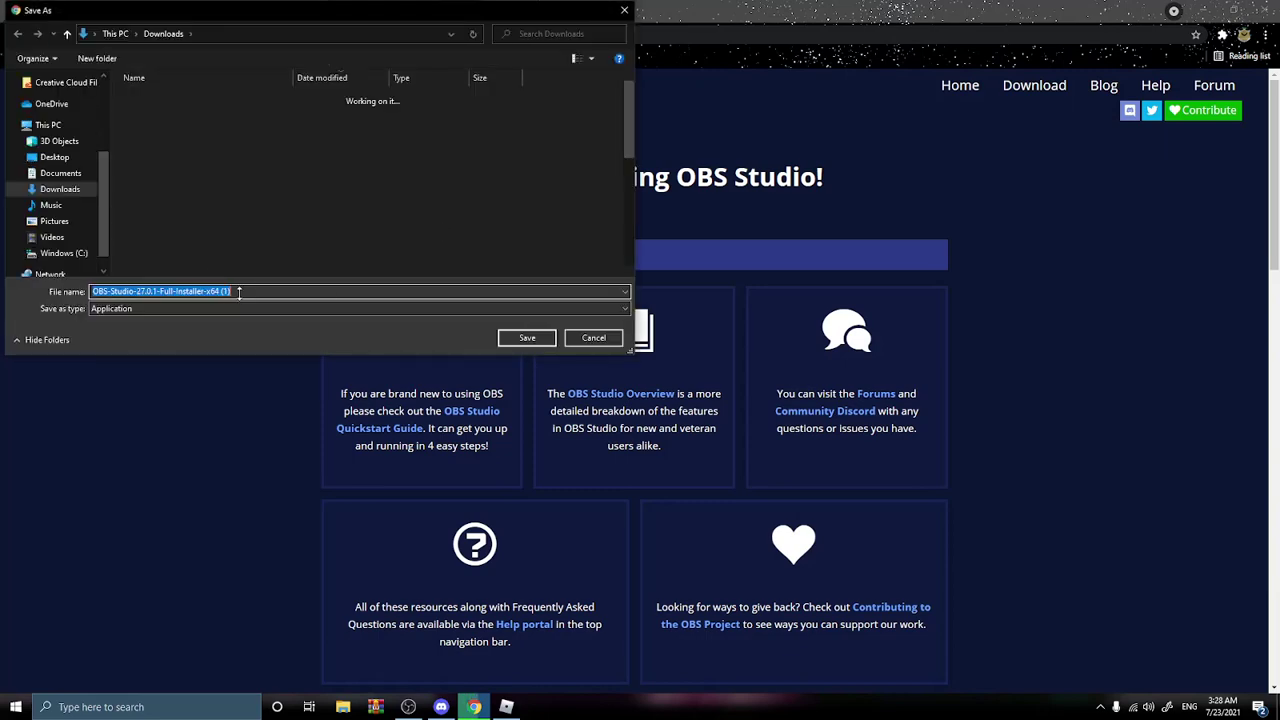
{"action": "left_click", "coordinate": [527, 337]}
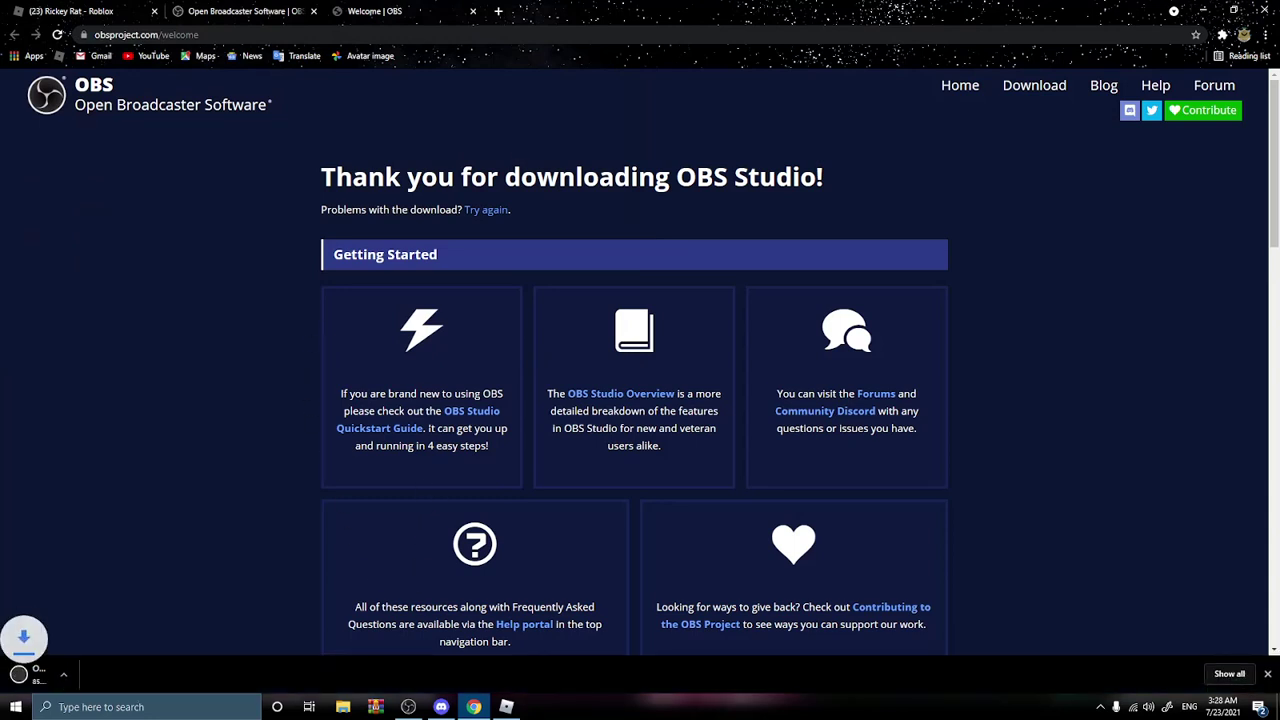
{"action": "left_click", "coordinate": [40, 680]}
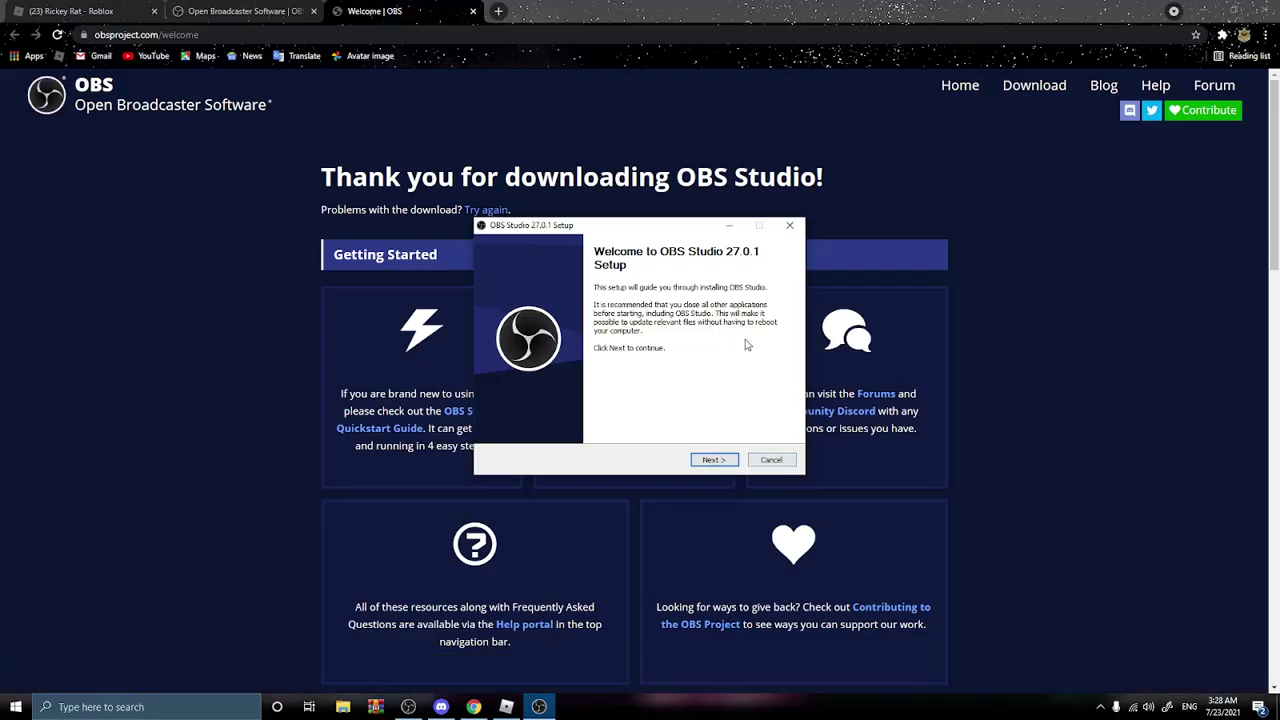
Step: Quit the installer setup and bring the running OBS Studio window forward
{"action": "left_click", "coordinate": [771, 459]}
{"action": "left_click", "coordinate": [676, 397]}
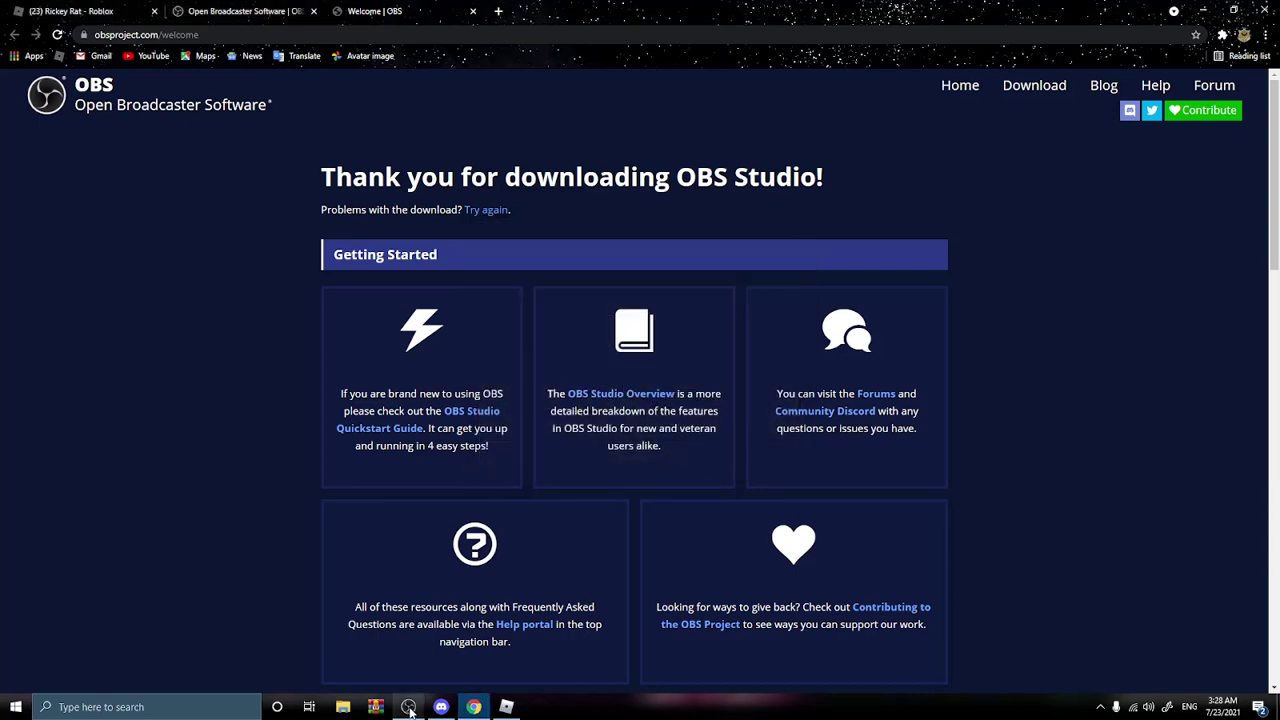
{"action": "left_click", "coordinate": [409, 707]}
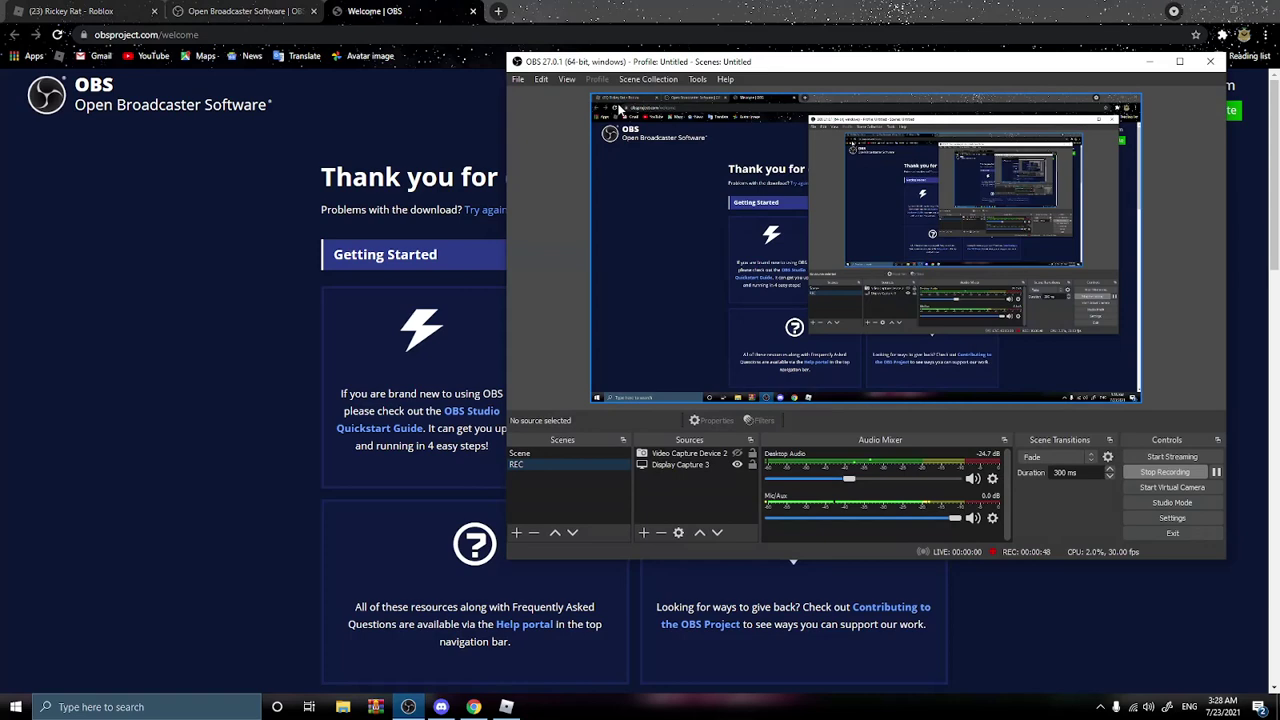
{"action": "left_click_drag", "start_coordinate": [640, 62], "coordinate": [413, 39]}
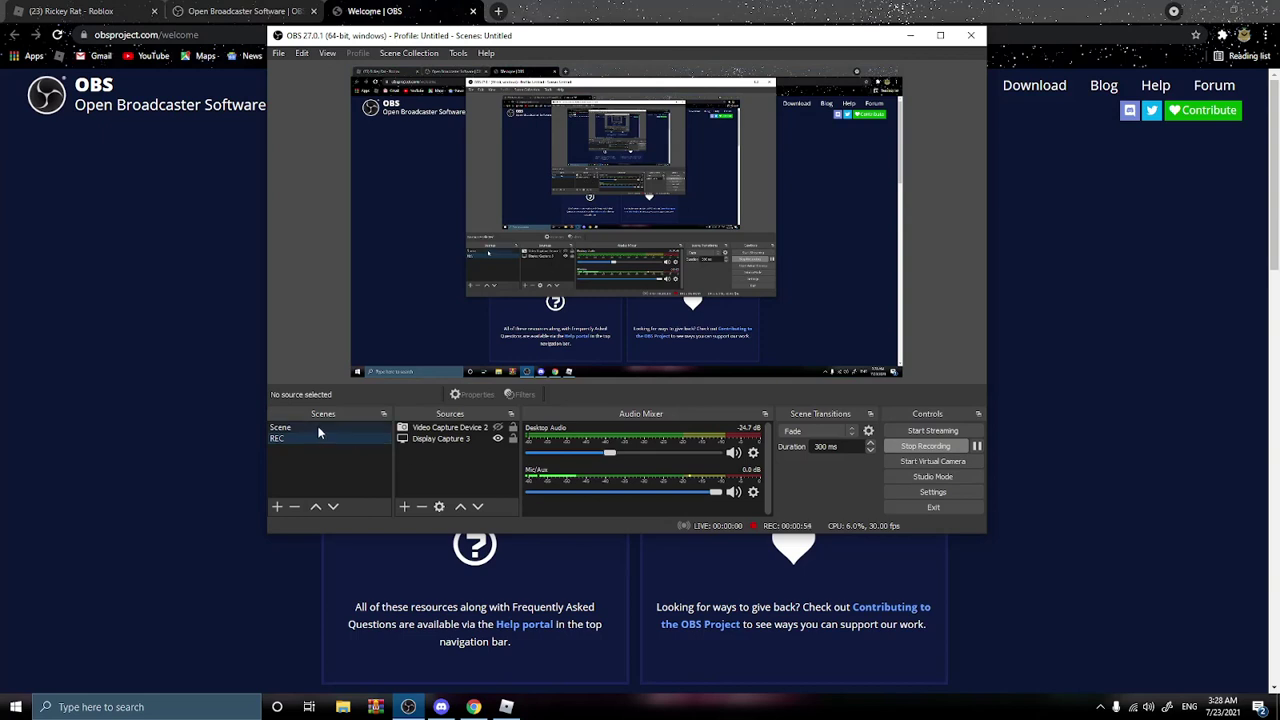
Step: Try adding a scene and a source in OBS without keeping them, then return to the browser
{"action": "left_click", "coordinate": [277, 506]}
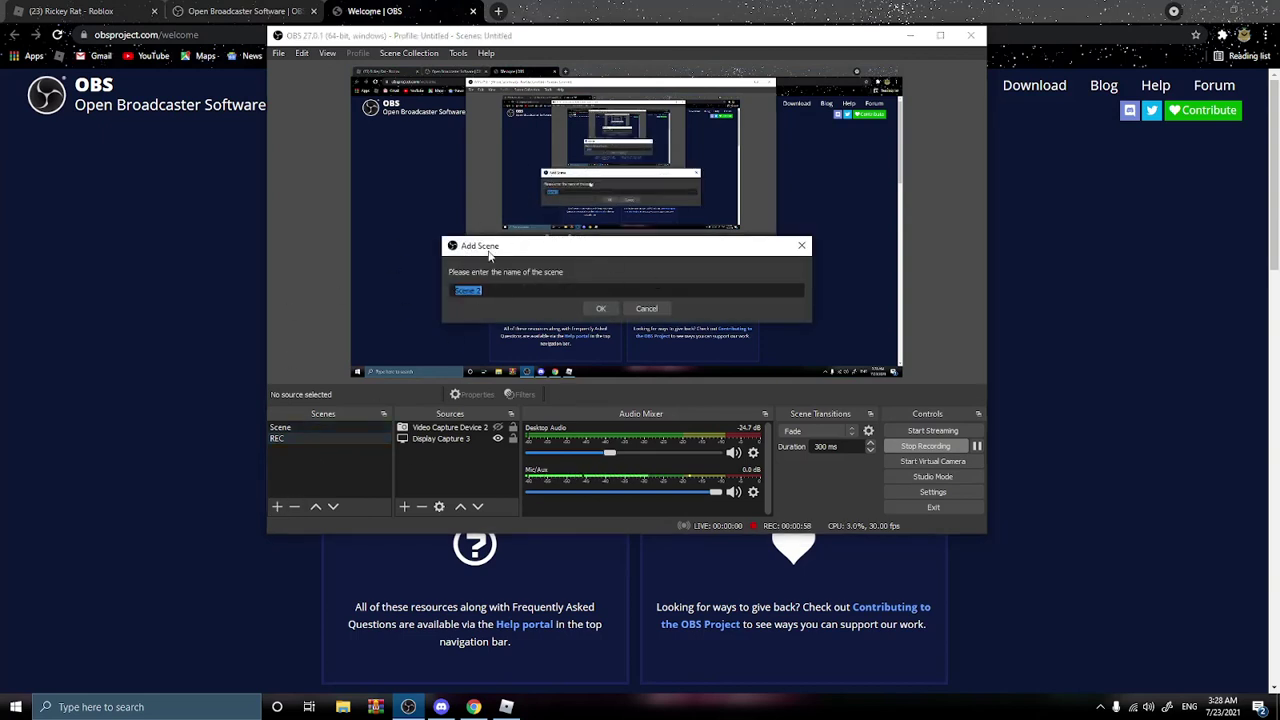
{"action": "left_click", "coordinate": [646, 309]}
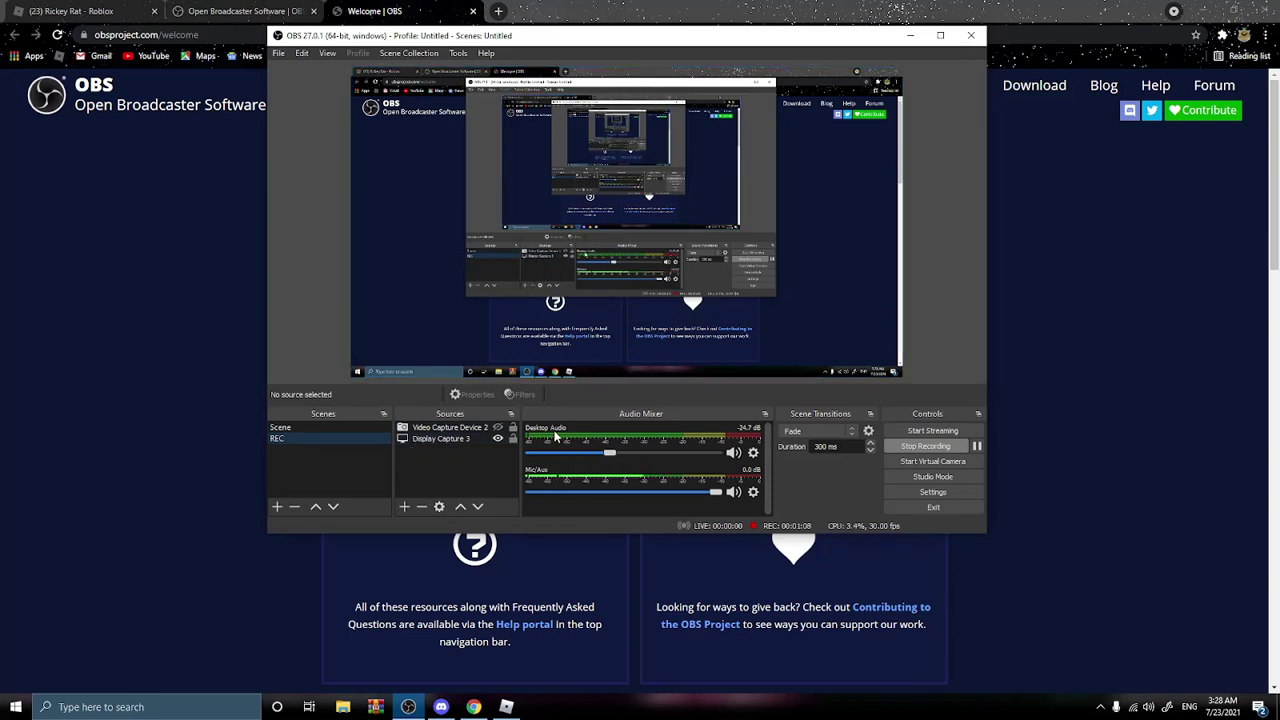
{"action": "left_click", "coordinate": [404, 506]}
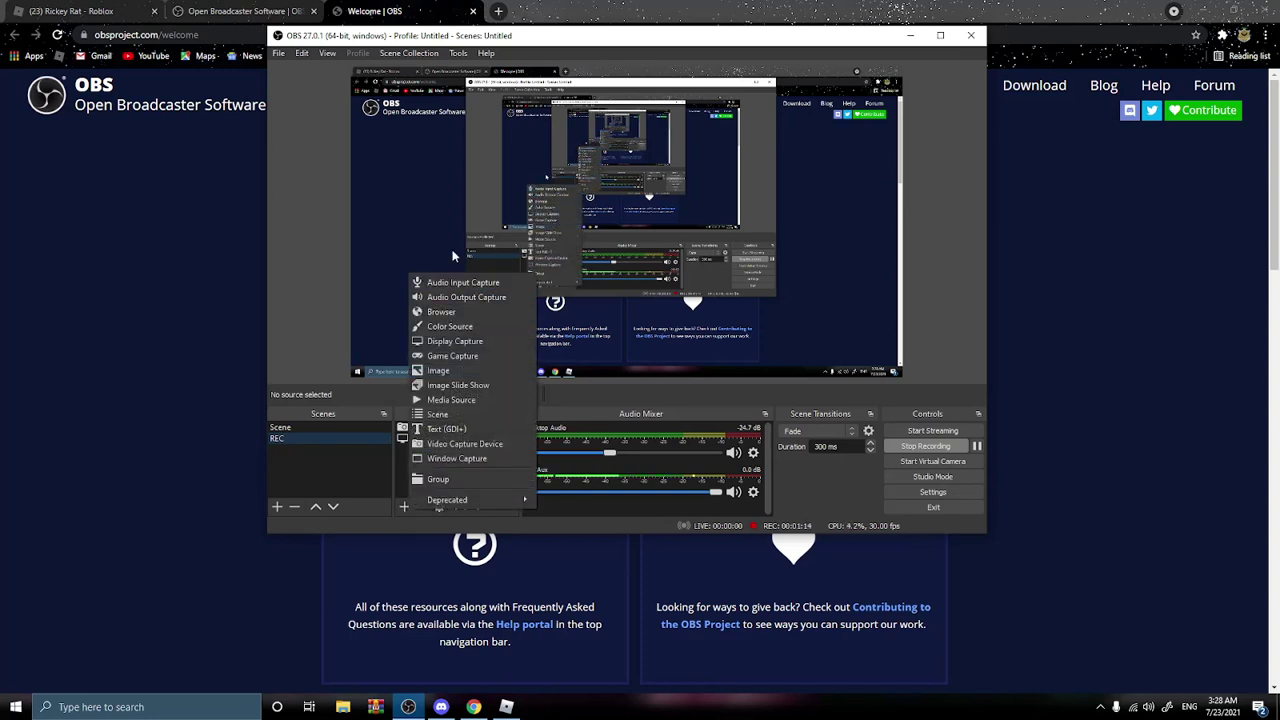
{"action": "left_click", "coordinate": [188, 268]}
Step: Go to streamlabs.com and open the Streamlabs dashboard
{"action": "left_click", "coordinate": [420, 35]}
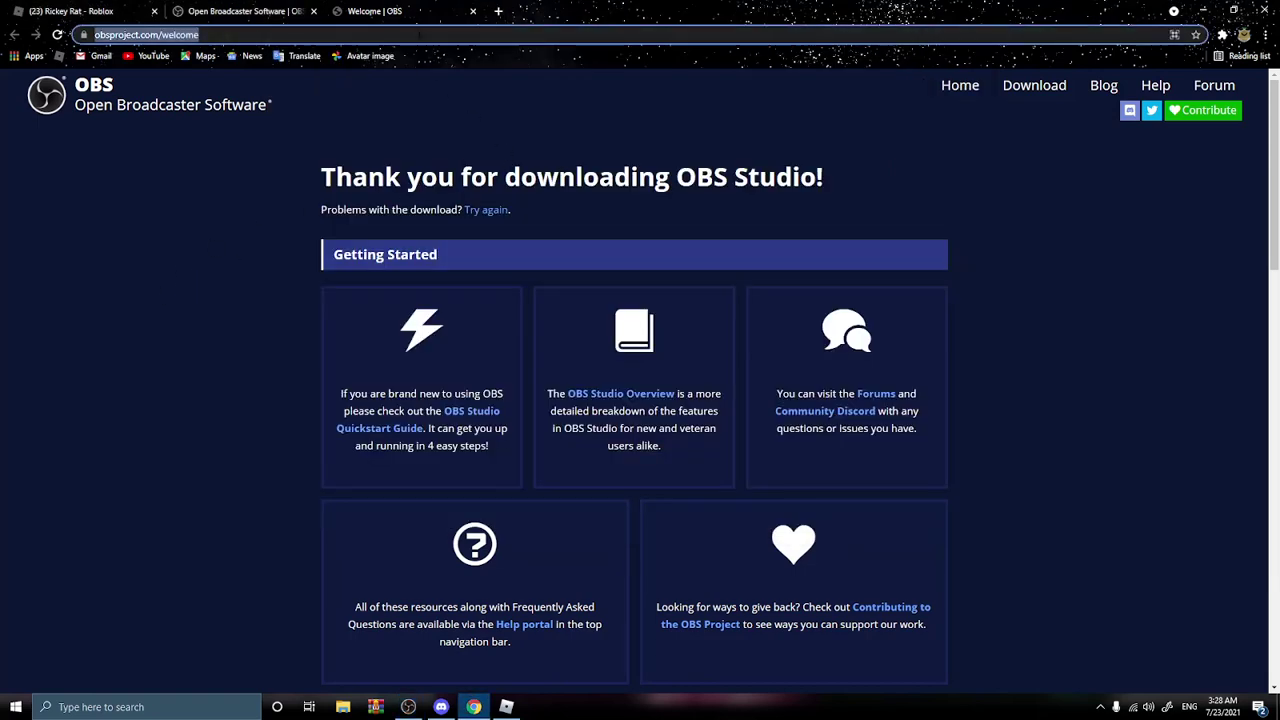
{"action": "type", "text": "s"}
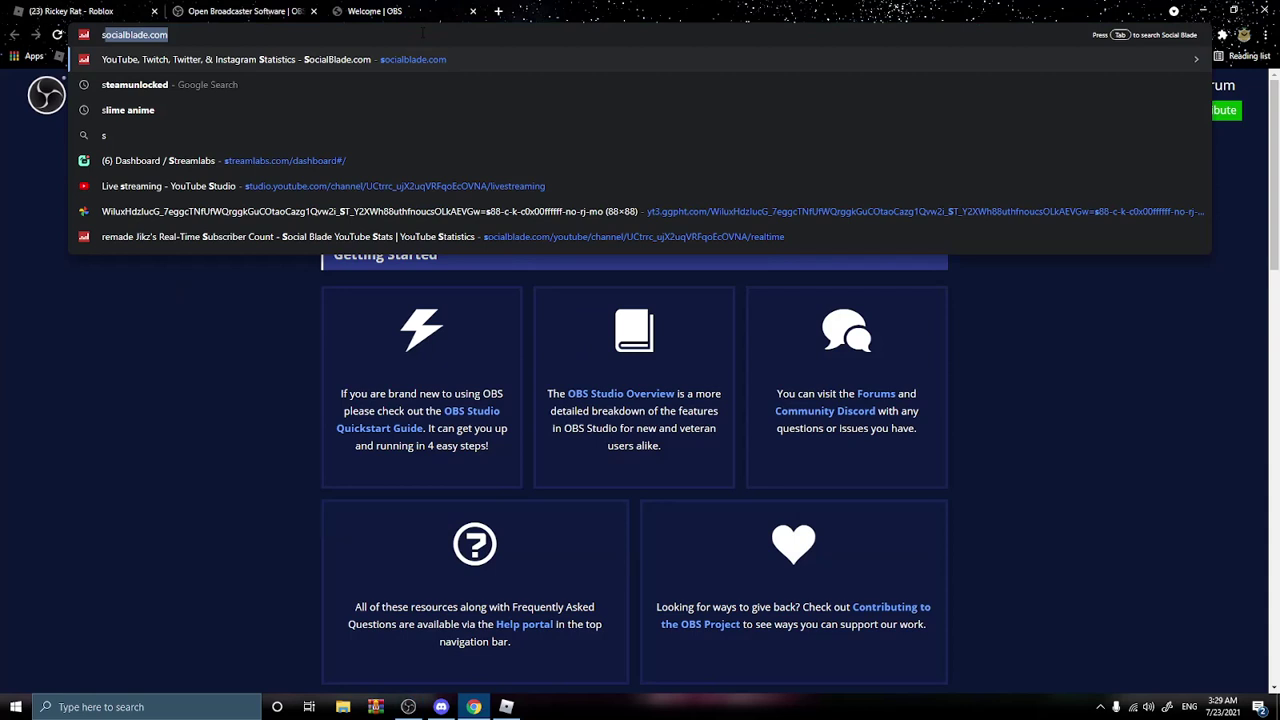
{"action": "type", "text": "treaml"}
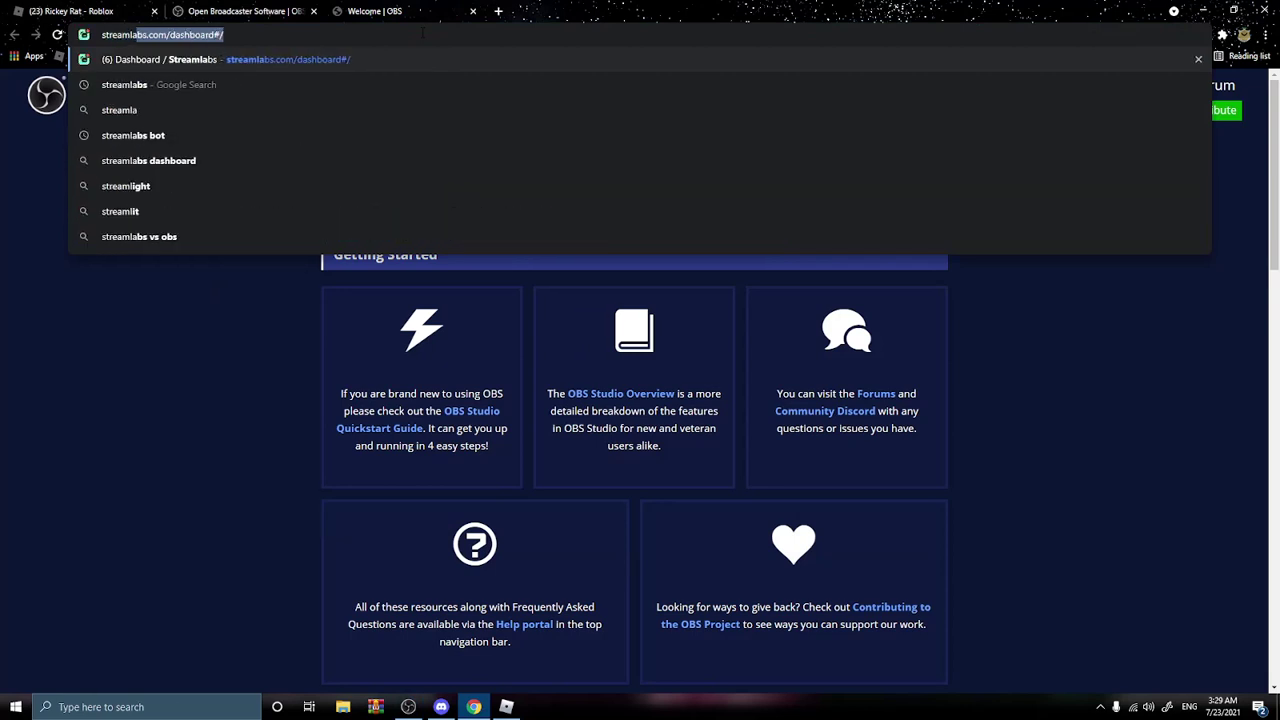
{"action": "type", "text": "abs"}
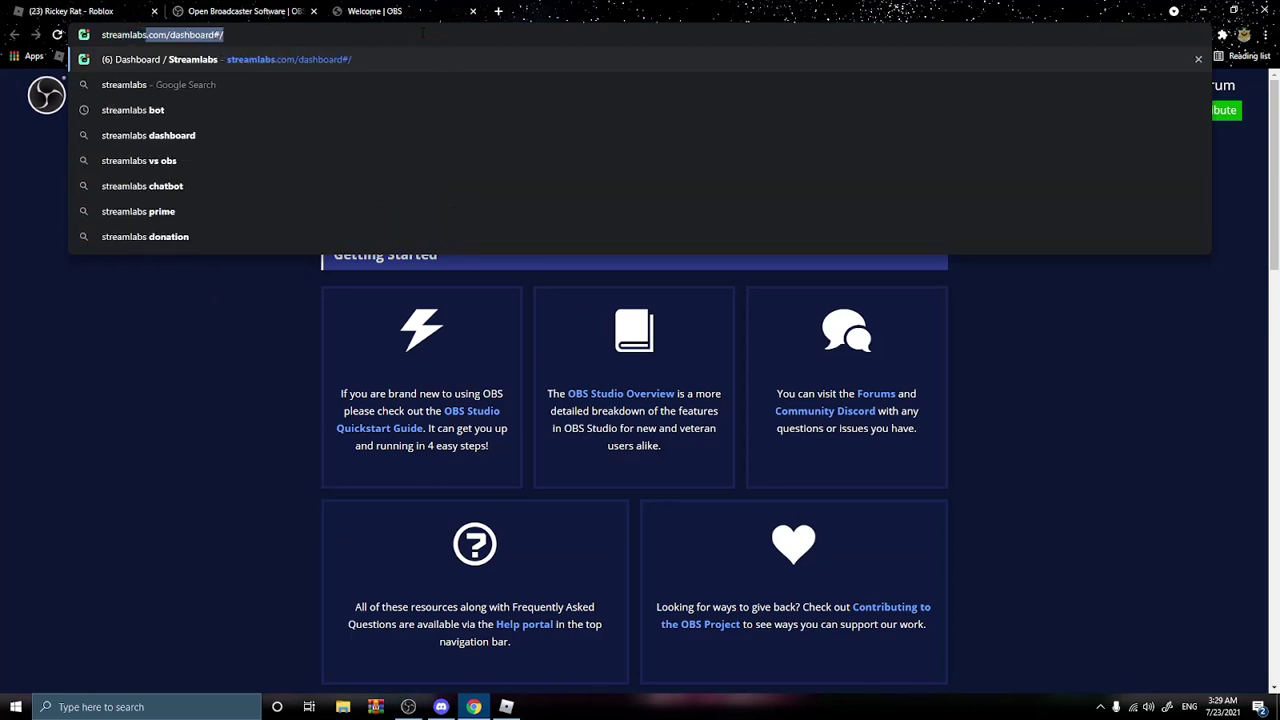
{"action": "type", "text": ".c"}
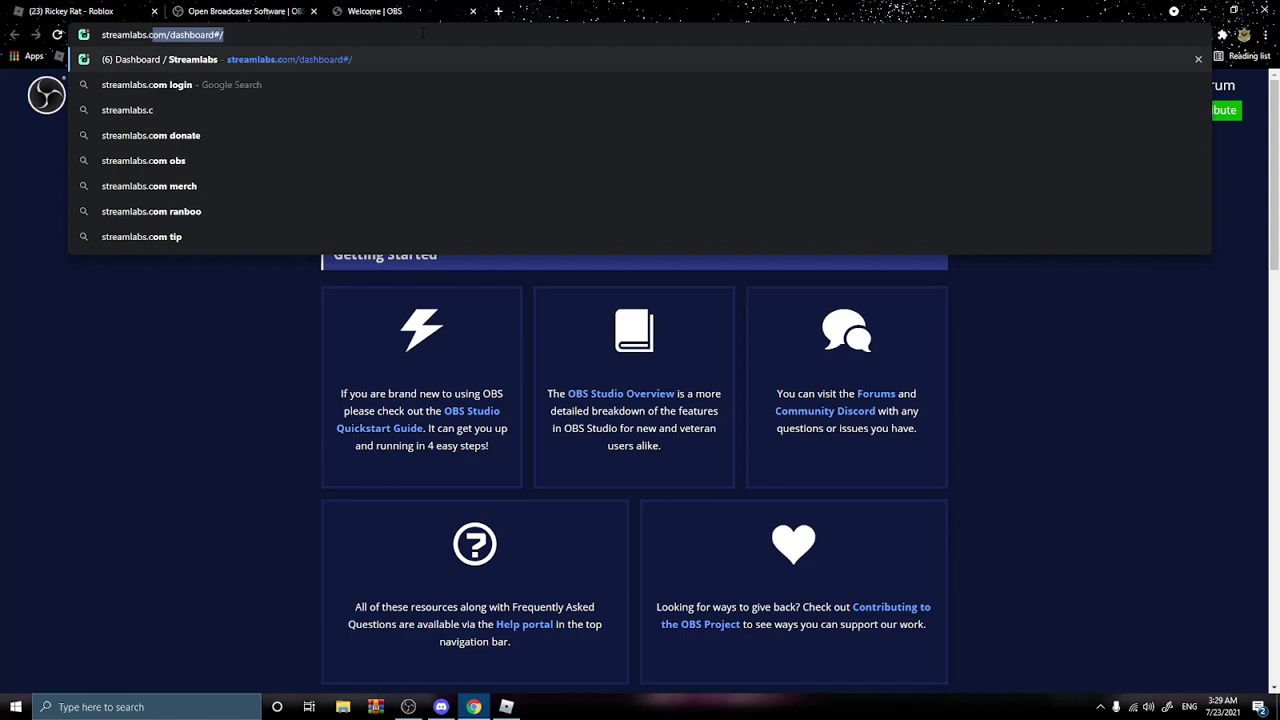
{"action": "type", "text": "om/dashboard#/"}
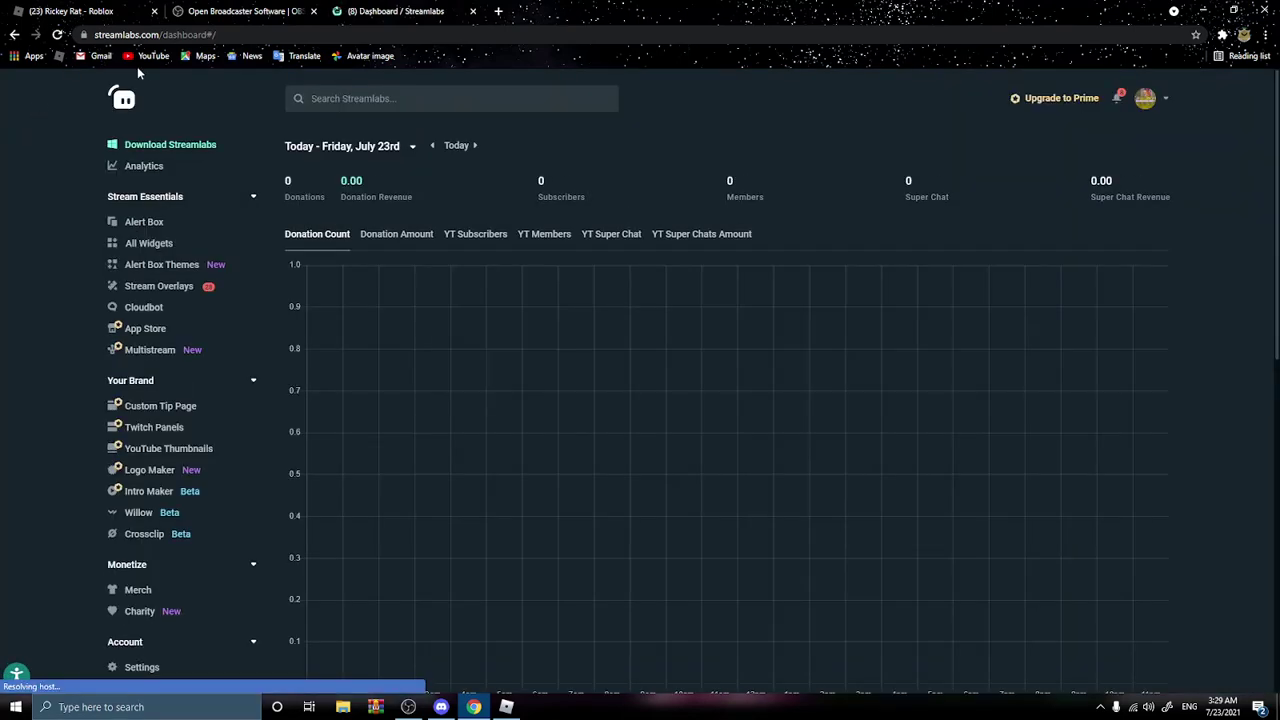
{"action": "left_click", "coordinate": [165, 38]}
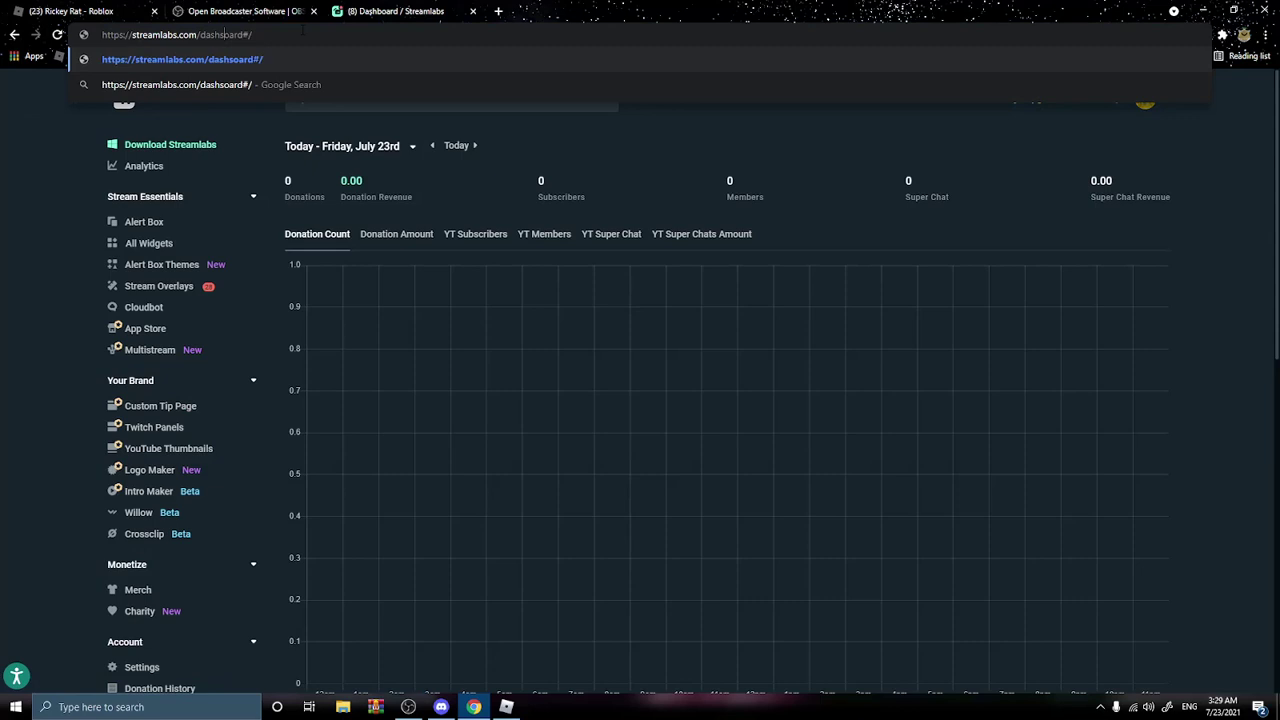
{"action": "type", "text": "streamlabs.com"}
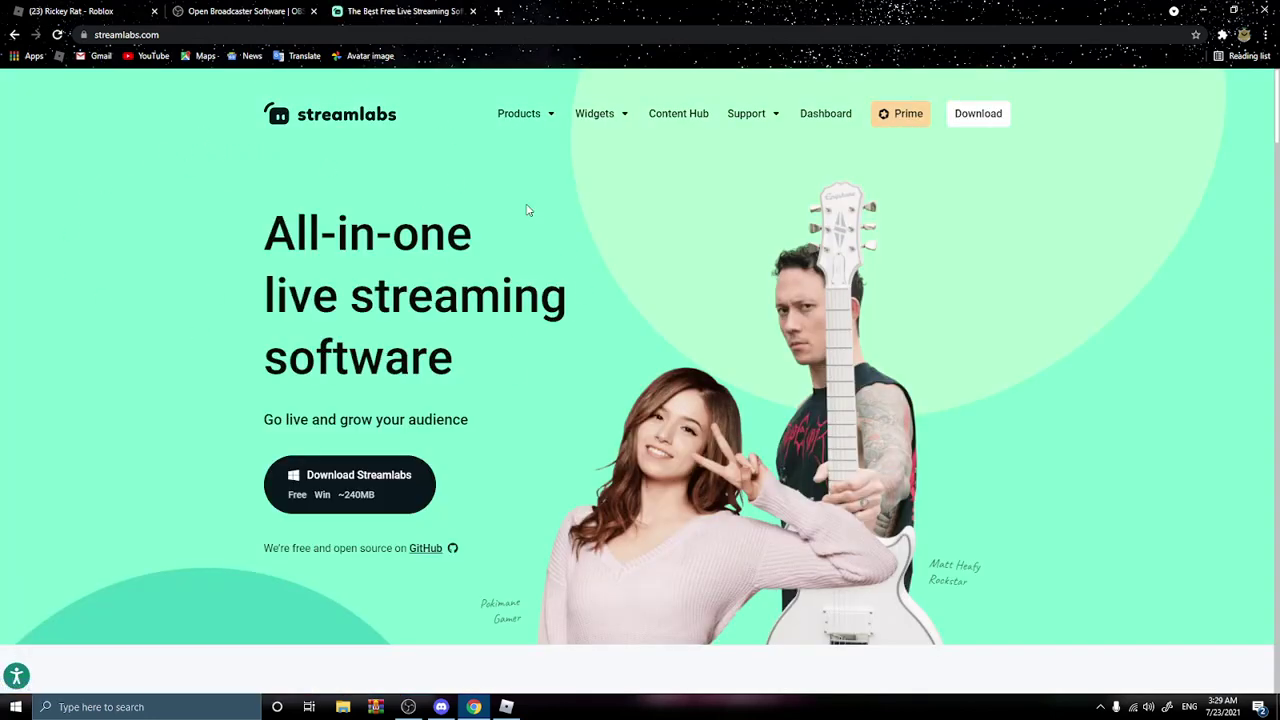
{"action": "left_click", "coordinate": [848, 120]}
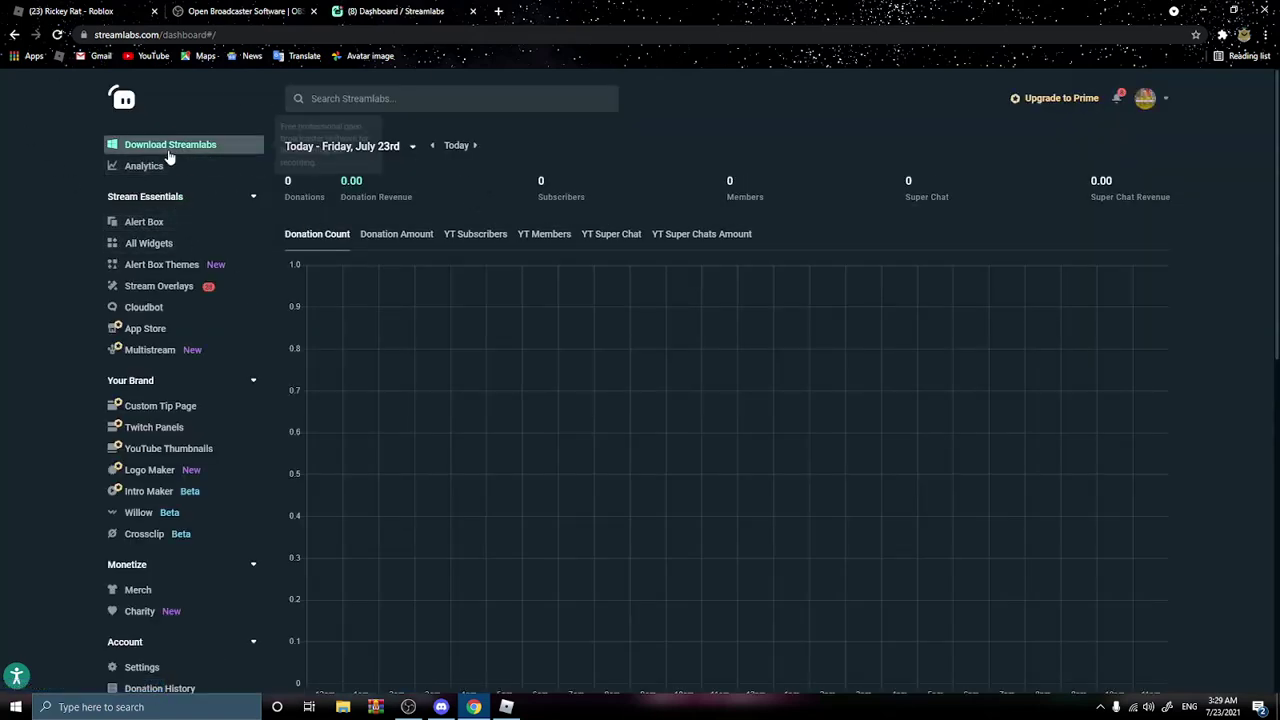
Step: Launch the Alert Box widget with donation alerts in a green-screen window and select its URL
{"action": "left_click", "coordinate": [144, 222]}
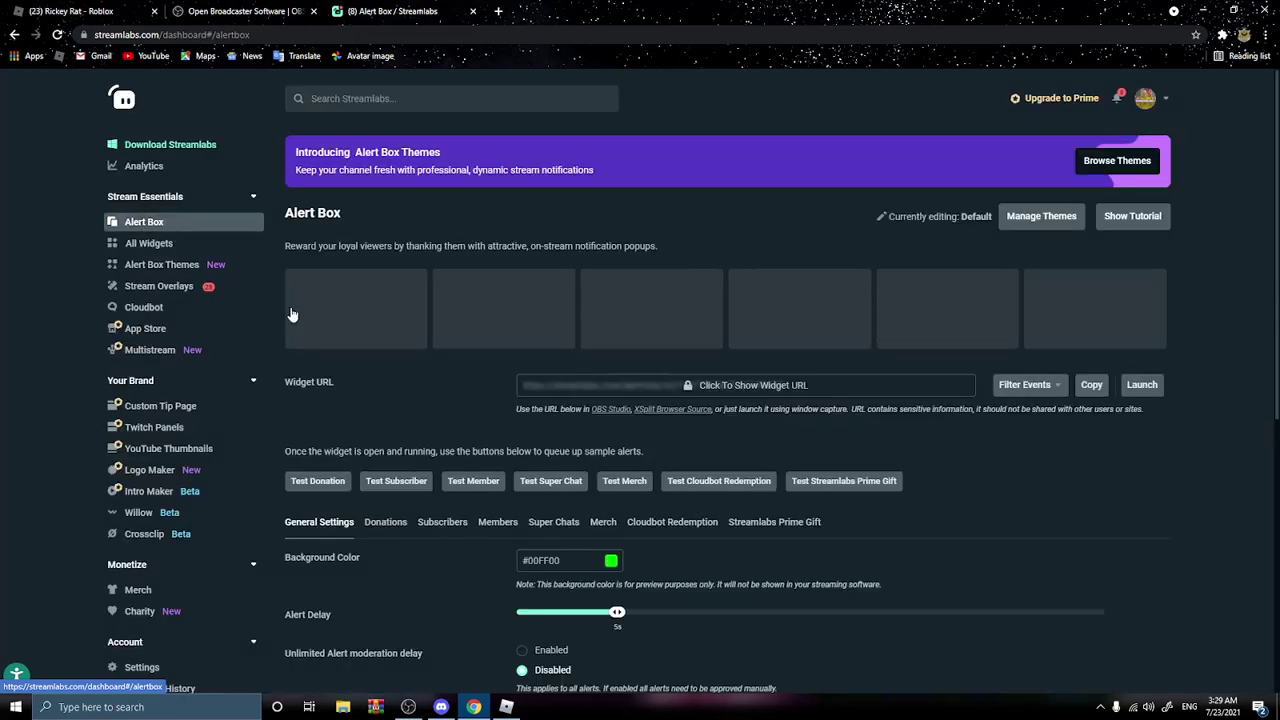
{"action": "scroll", "coordinate": [381, 374], "scroll_direction": "down", "scroll_amount": 1}
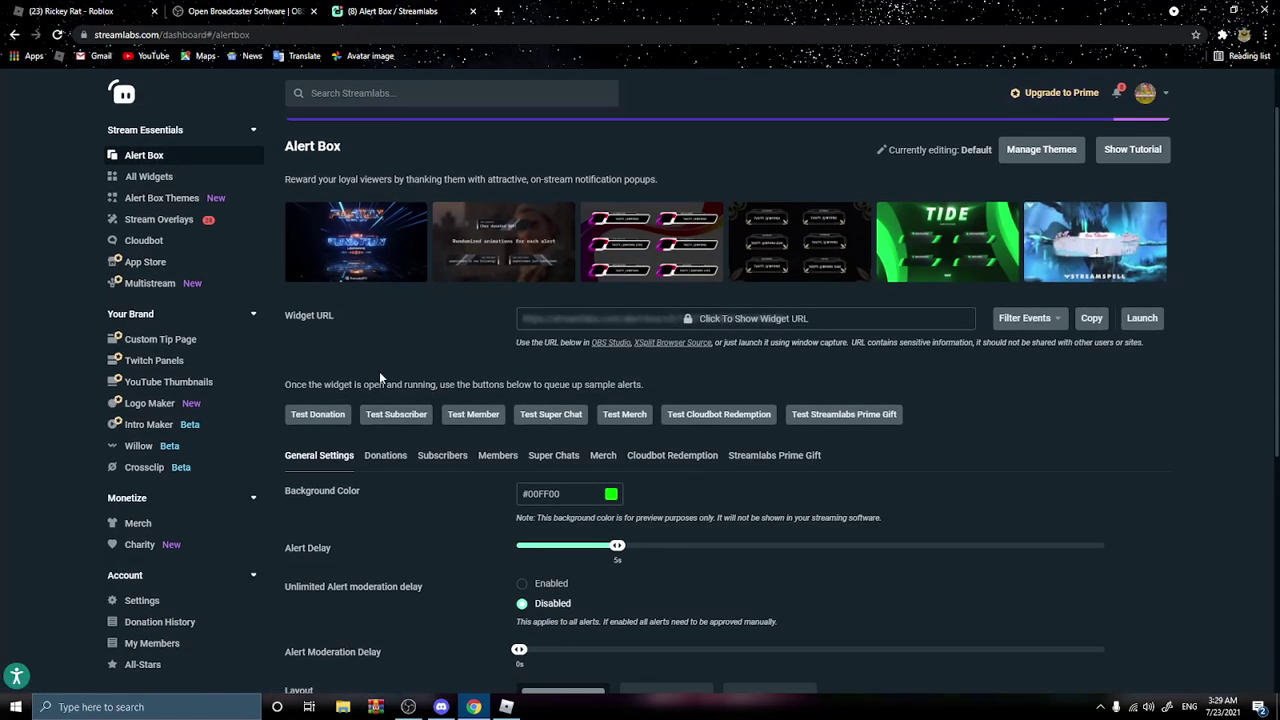
{"action": "left_click", "coordinate": [383, 457]}
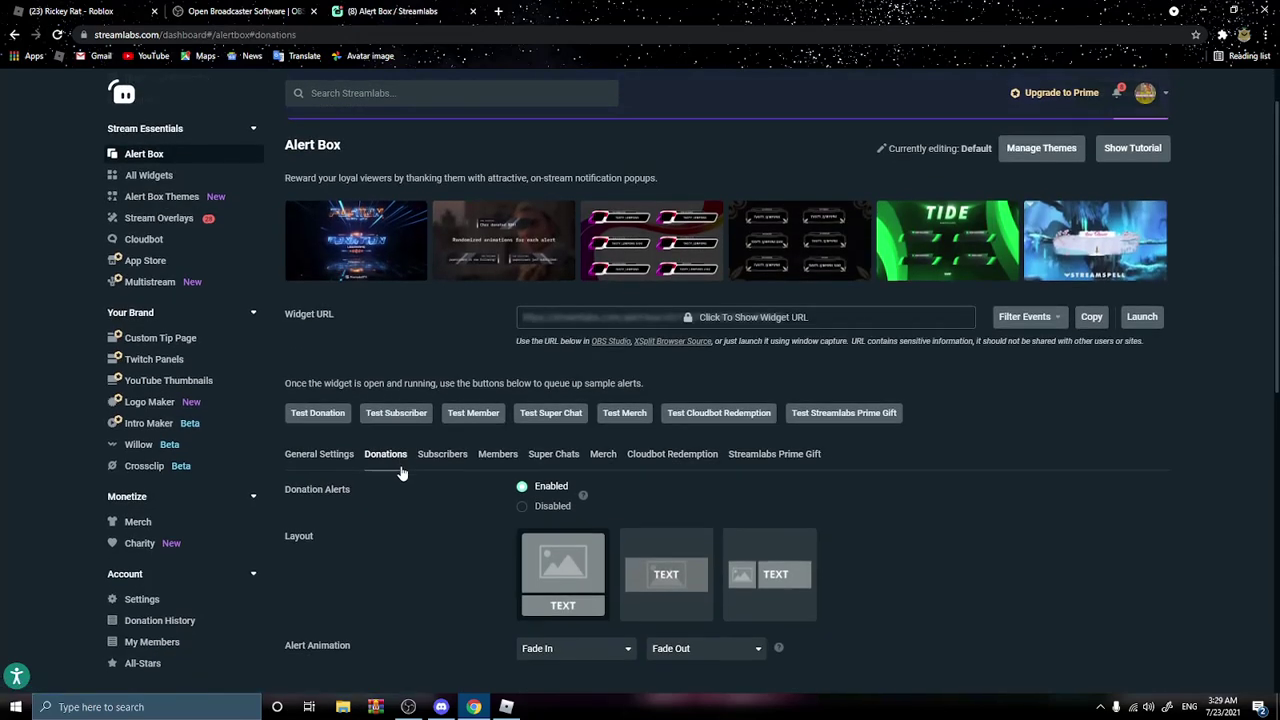
{"action": "scroll", "coordinate": [401, 473], "scroll_direction": "down", "scroll_amount": 2}
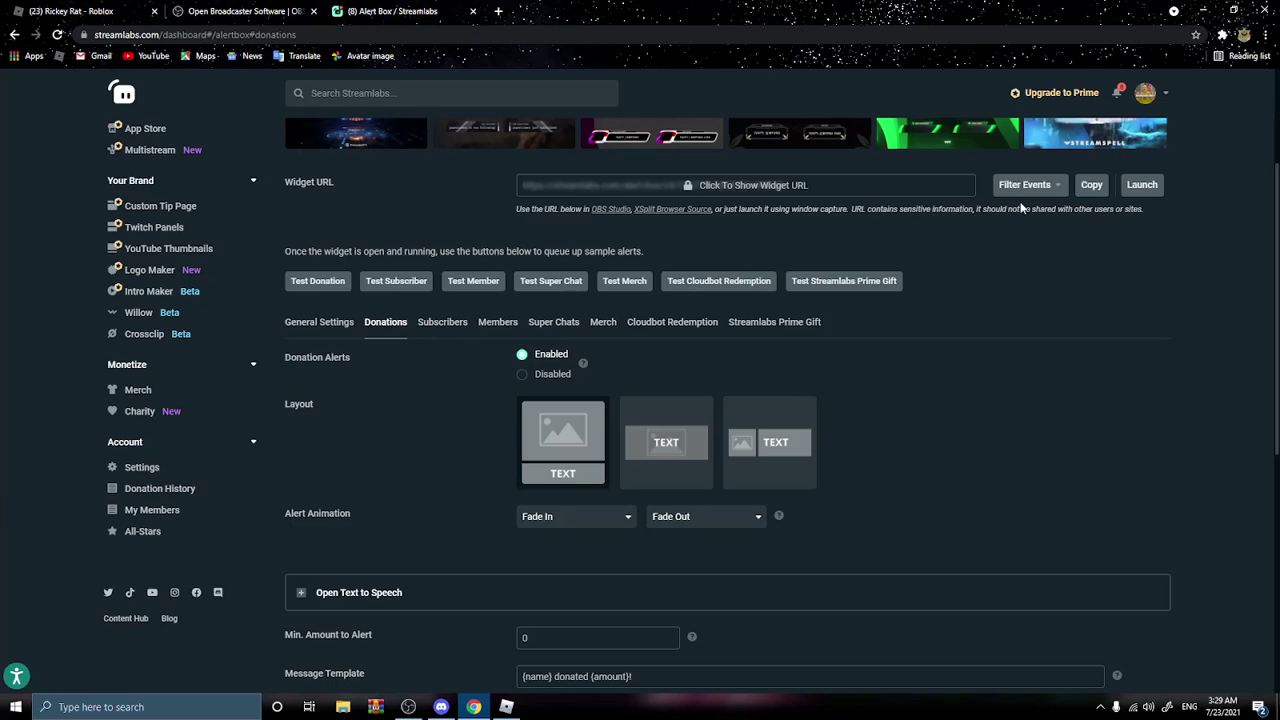
{"action": "left_click", "coordinate": [1153, 190]}
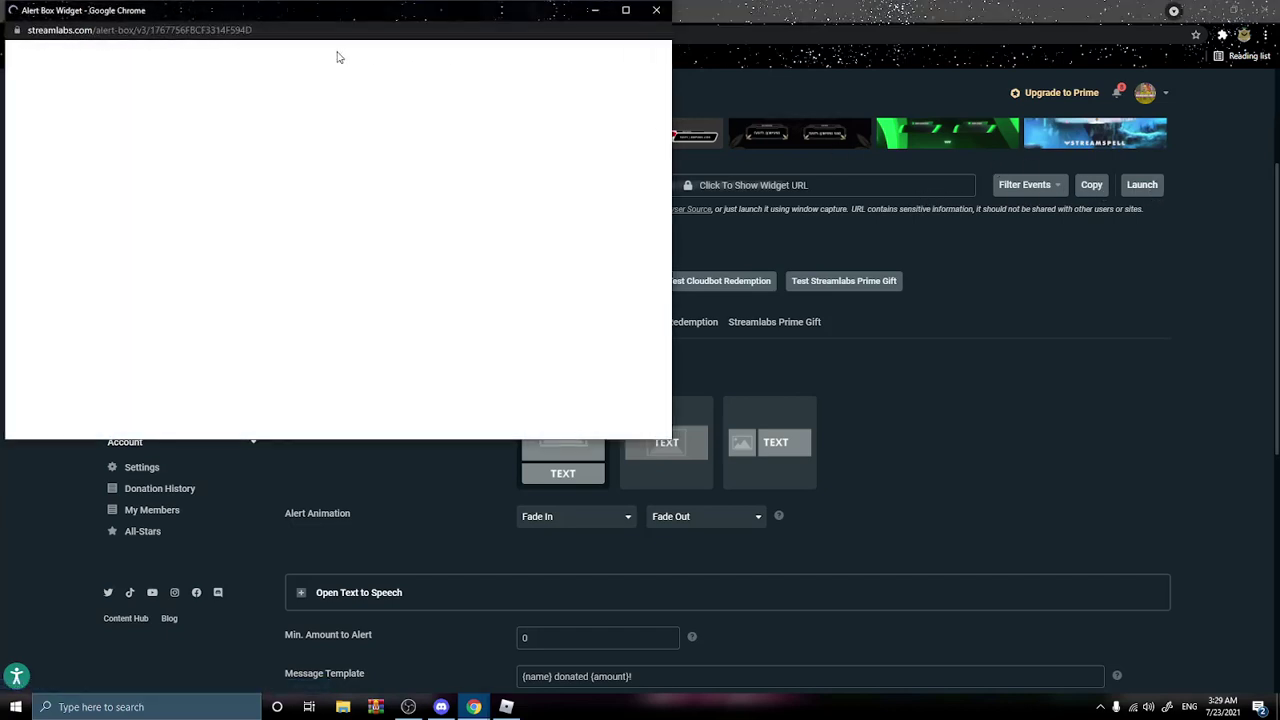
{"action": "left_click", "coordinate": [337, 30]}
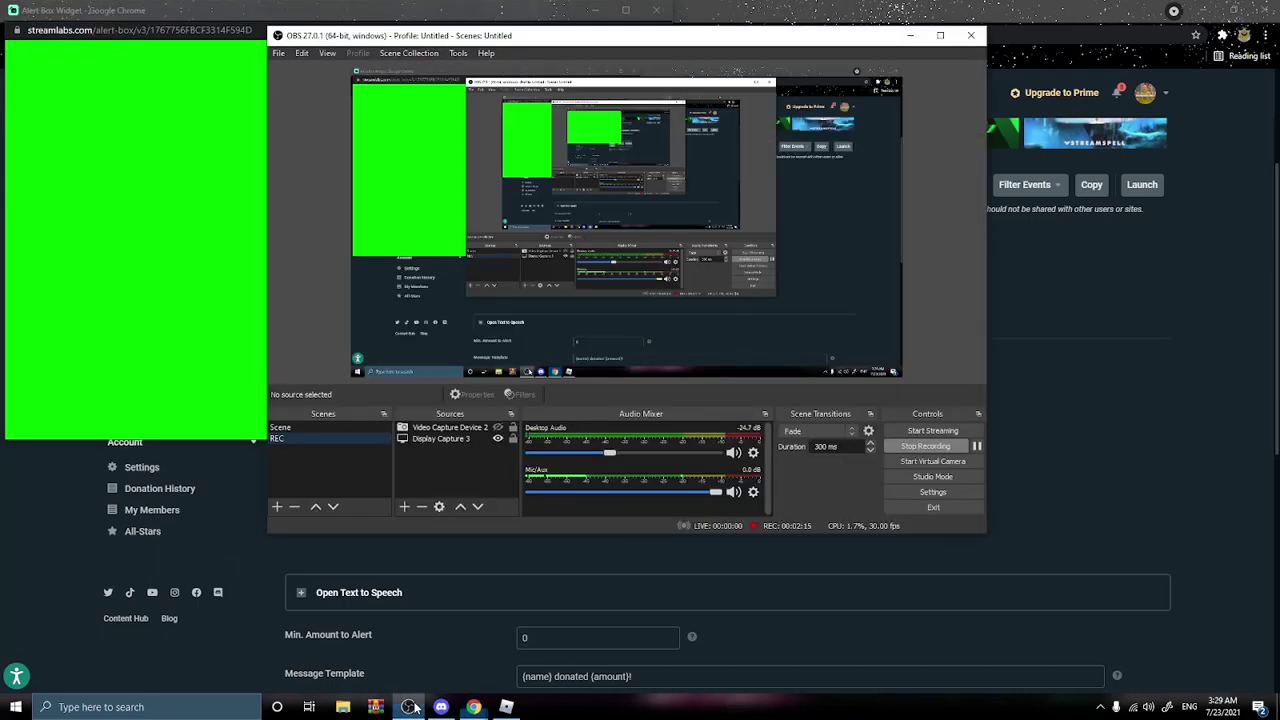
Step: Create a Browser 5 source in OBS loading the pasted Alert Box widget URL
{"action": "left_click", "coordinate": [408, 707]}
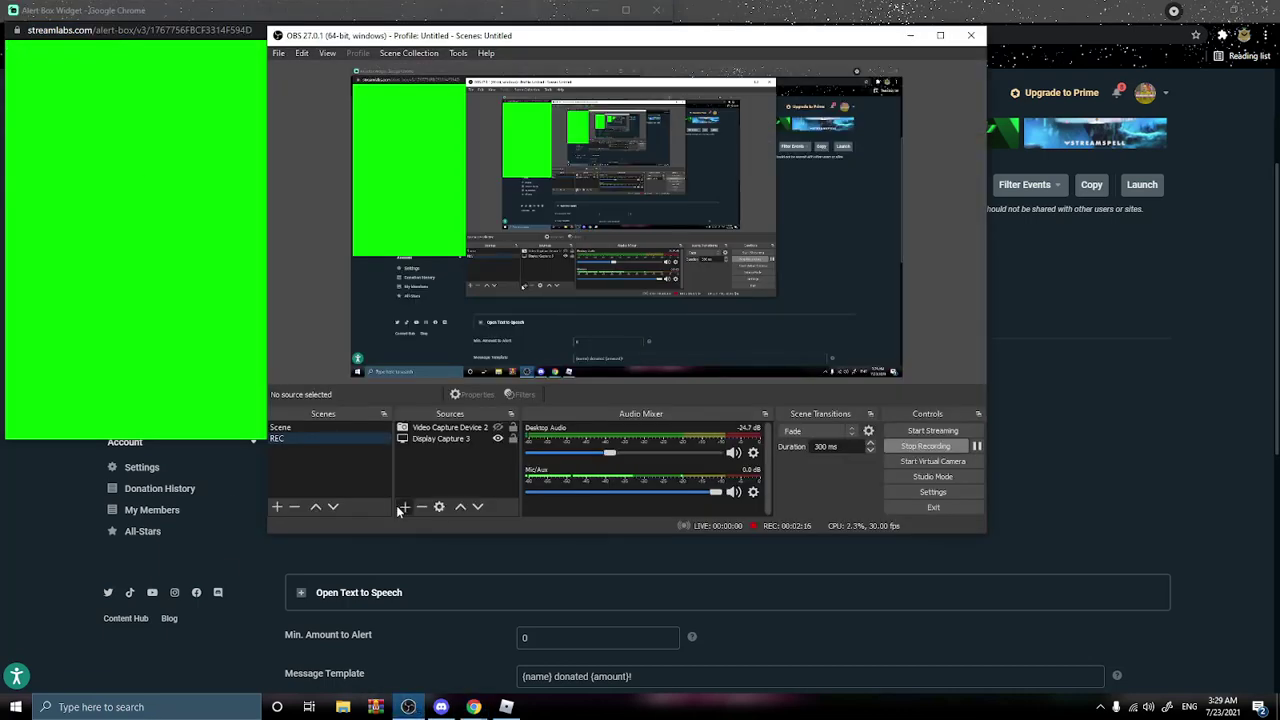
{"action": "left_click", "coordinate": [404, 507]}
{"action": "left_click", "coordinate": [425, 306]}
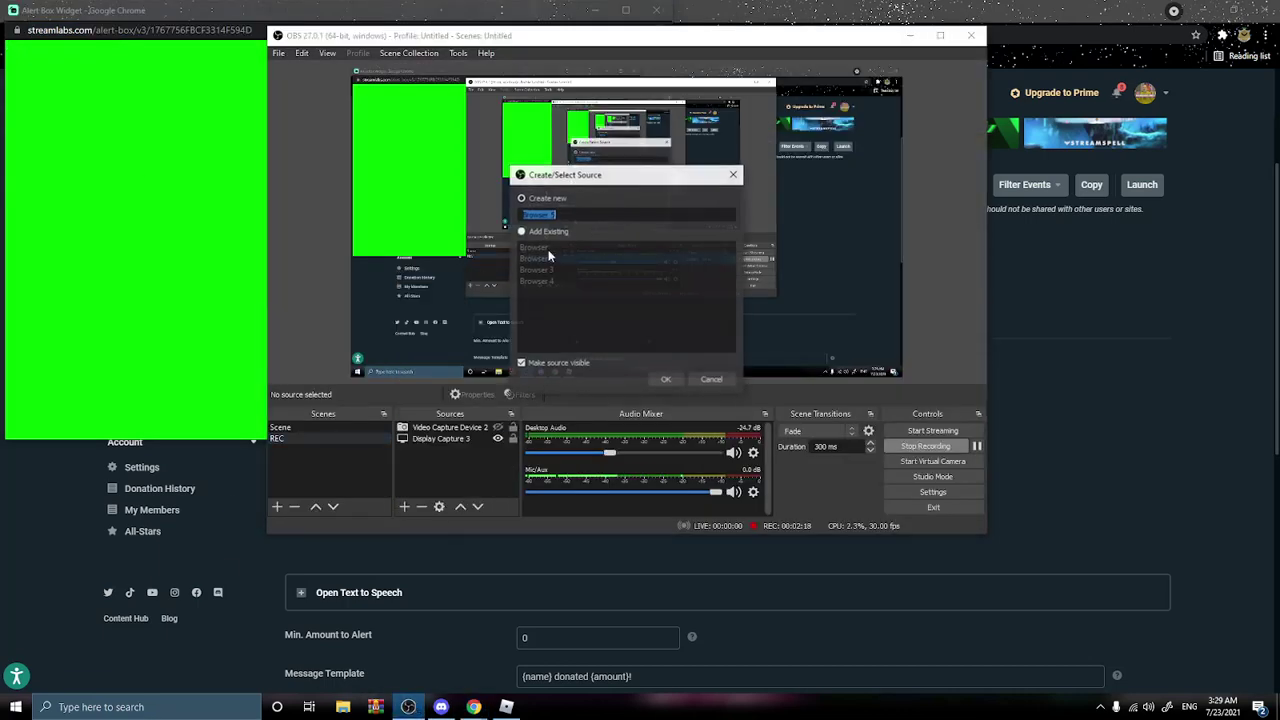
{"action": "left_click", "coordinate": [665, 379]}
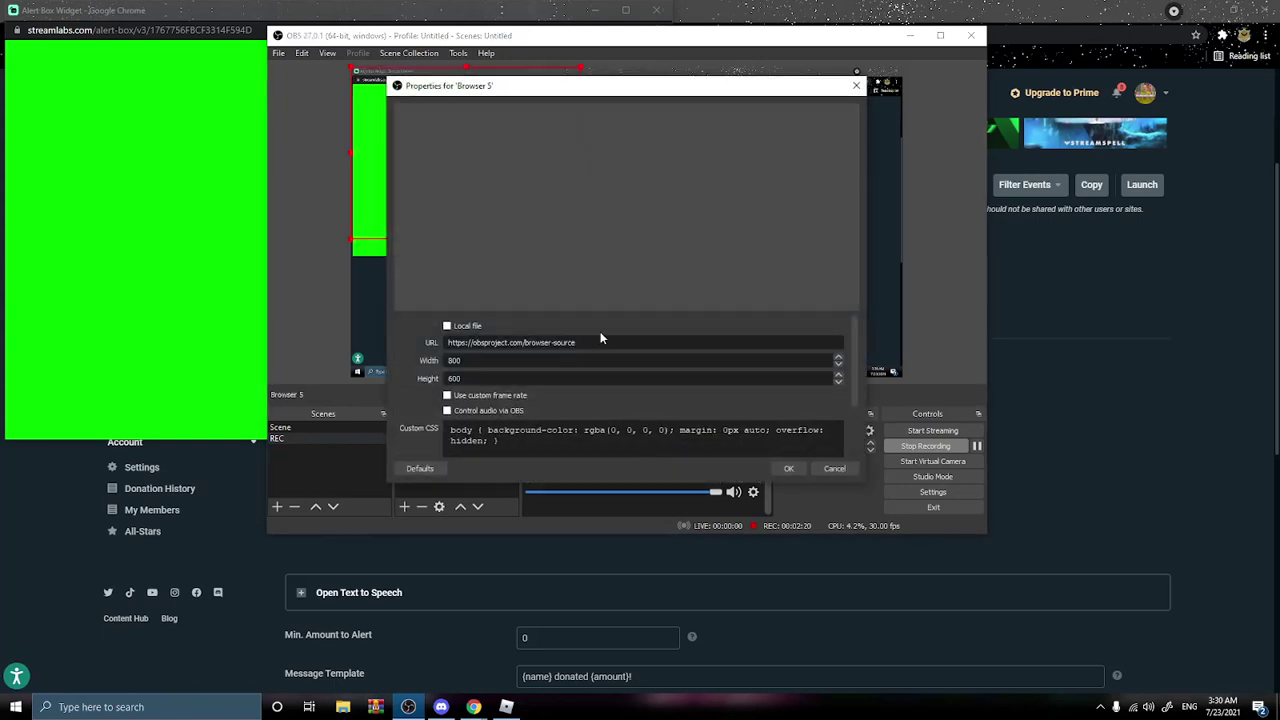
{"action": "left_click_drag", "start_coordinate": [555, 342], "coordinate": [334, 343]}
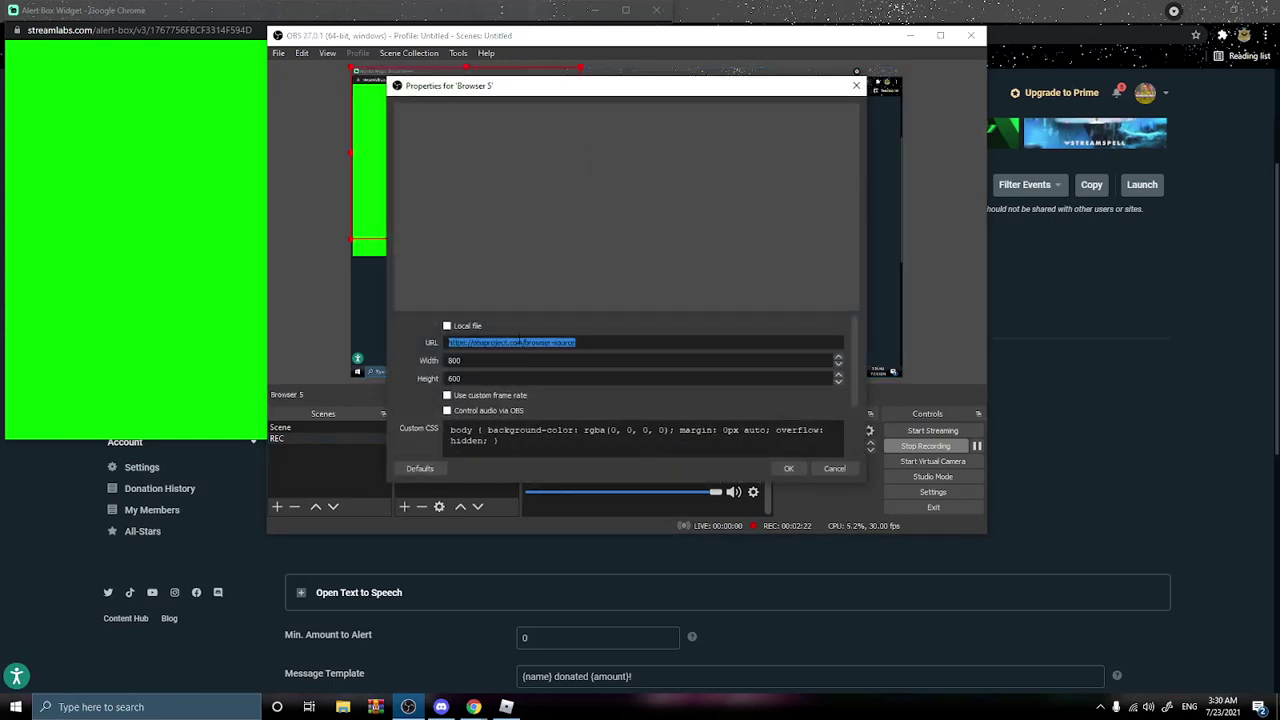
{"action": "key", "text": "ctrl+v"}
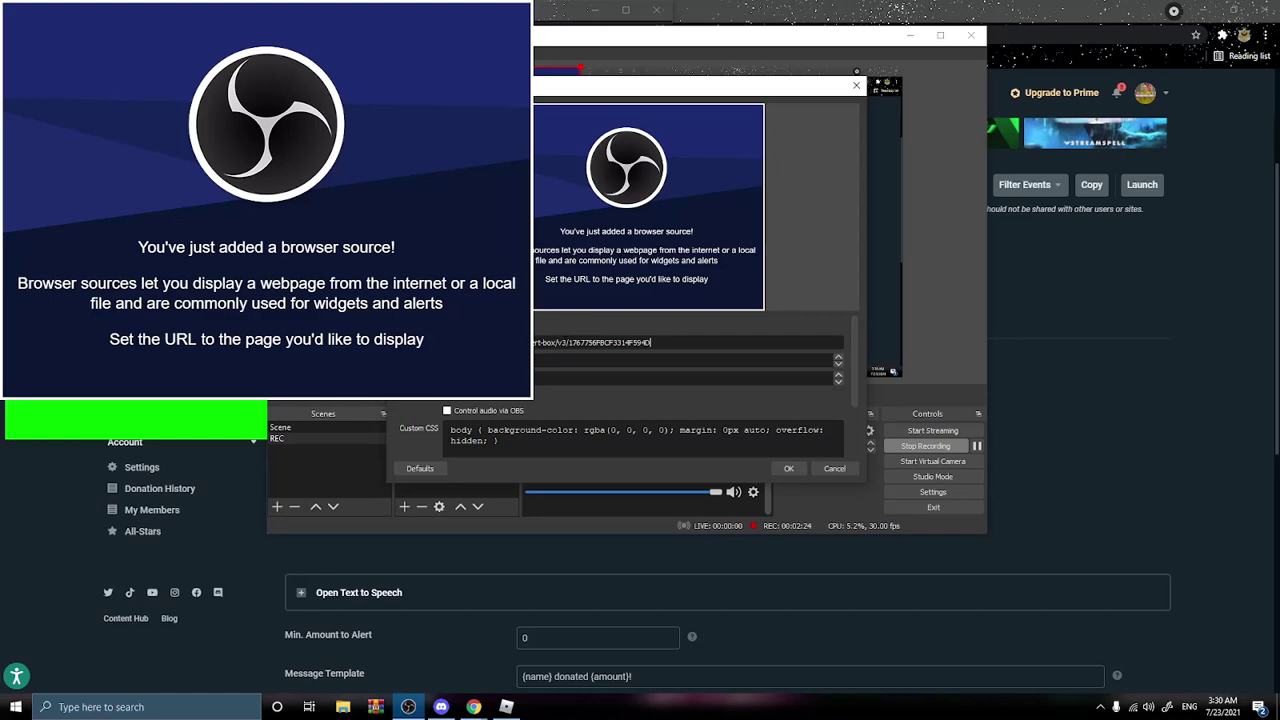
{"action": "left_click", "coordinate": [788, 468]}
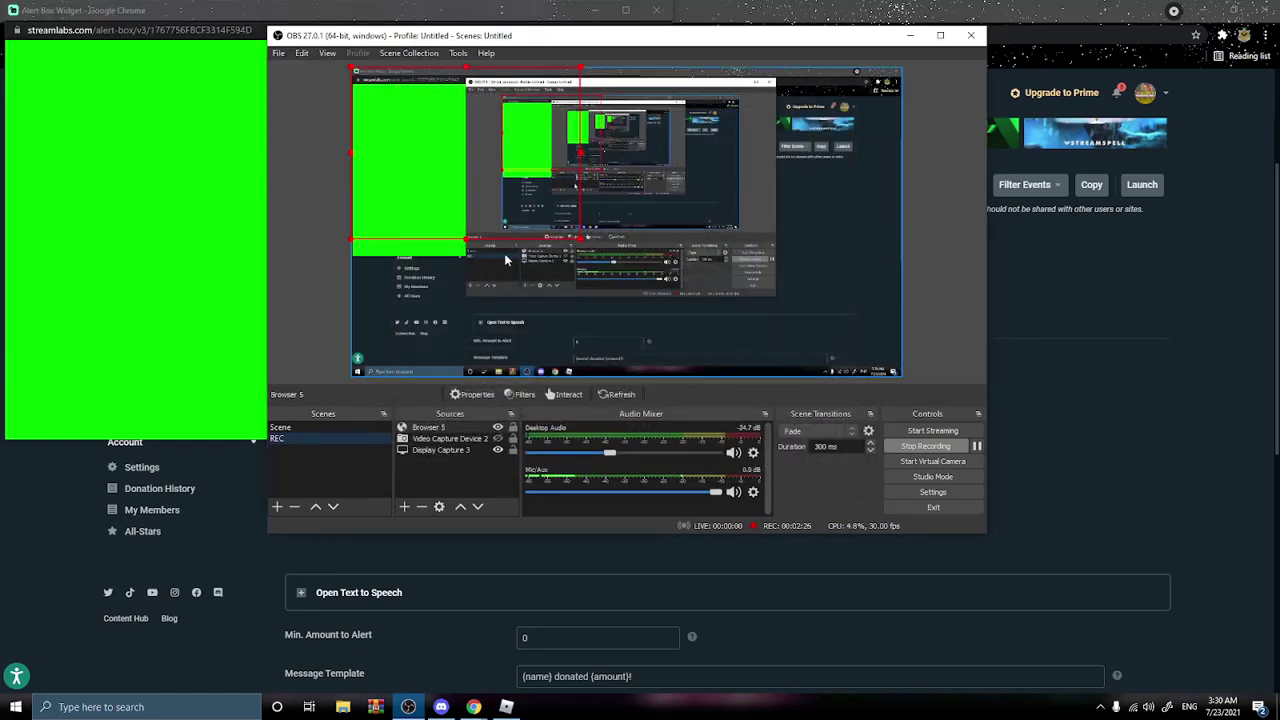
{"action": "left_click", "coordinate": [355, 536]}
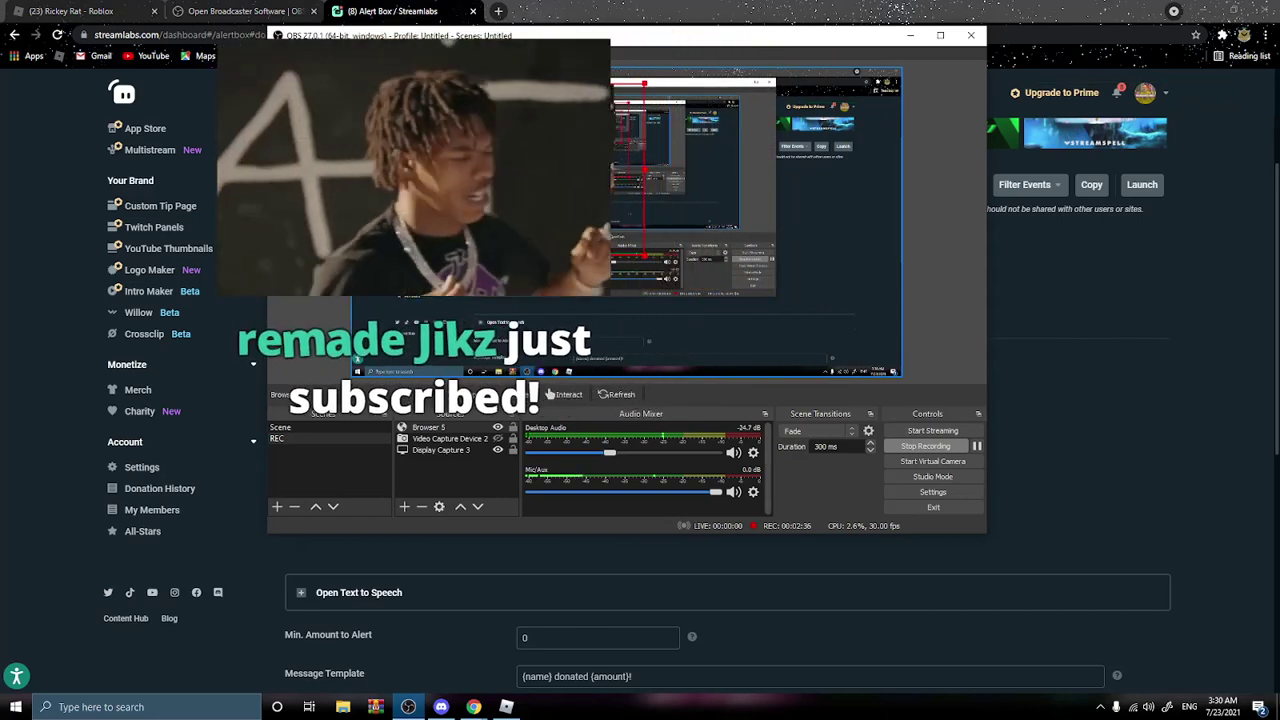
{"action": "left_click", "coordinate": [288, 603]}
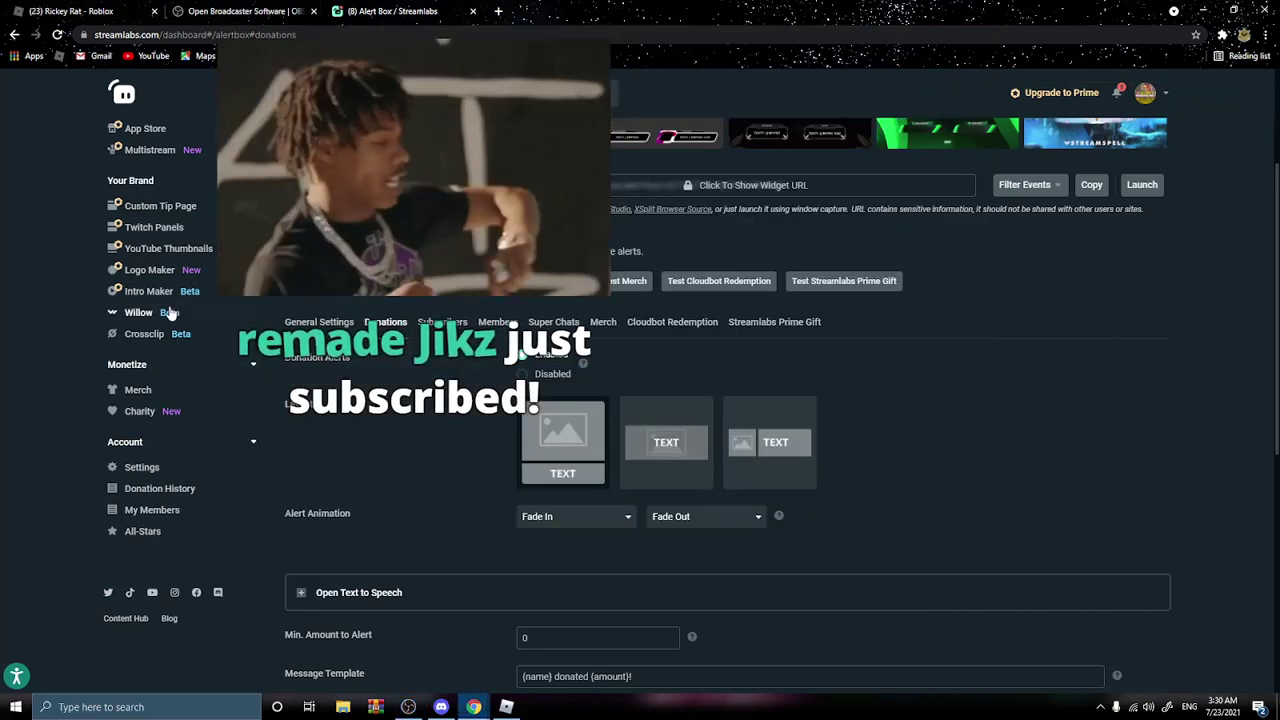
Step: Open the Chat Box card from All Widgets and launch it in a popup window
{"action": "scroll", "coordinate": [152, 188], "scroll_direction": "up", "scroll_amount": 2}
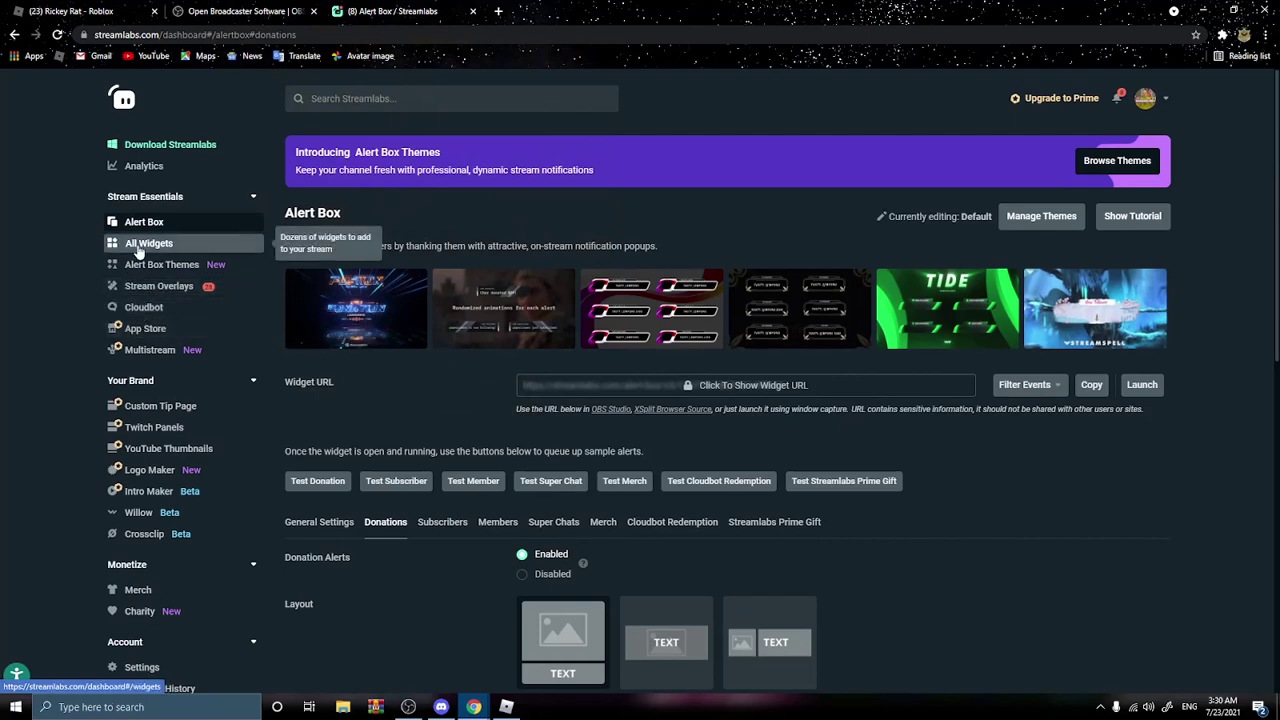
{"action": "left_click", "coordinate": [139, 248]}
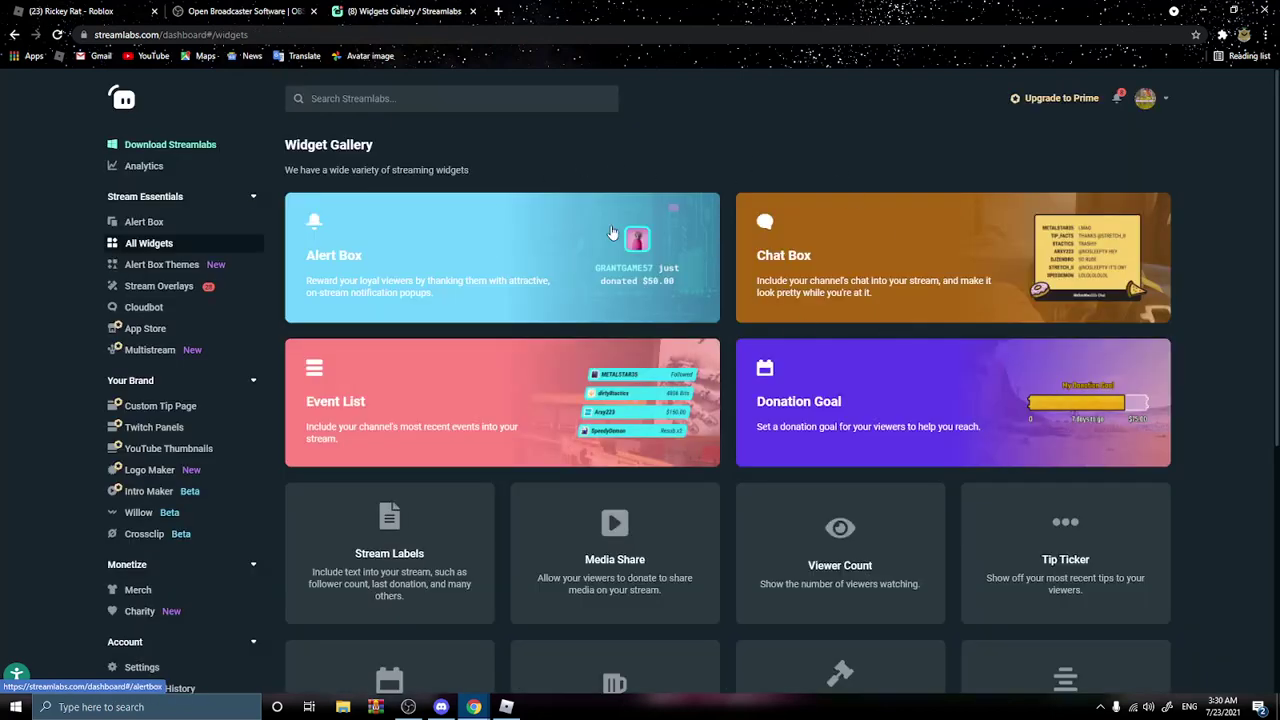
{"action": "left_click", "coordinate": [856, 271]}
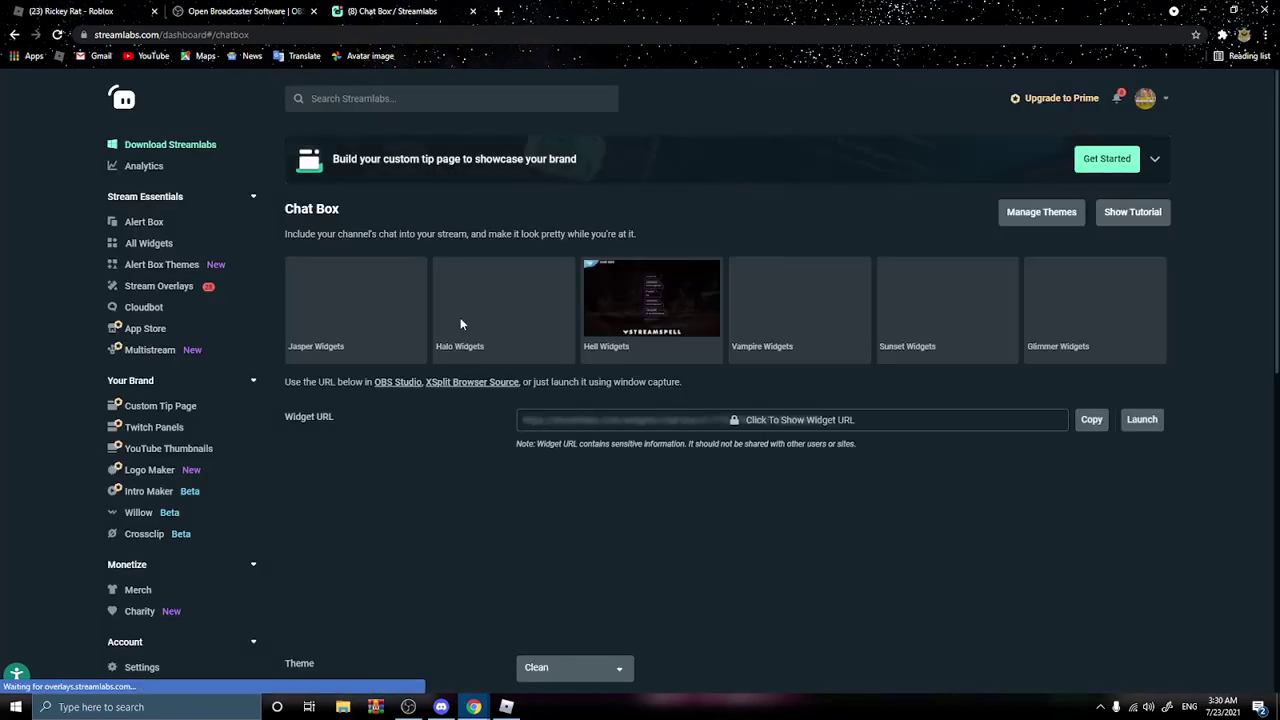
{"action": "scroll", "coordinate": [738, 391], "scroll_direction": "down", "scroll_amount": 1}
{"action": "scroll", "coordinate": [745, 320], "scroll_direction": "up", "scroll_amount": 1}
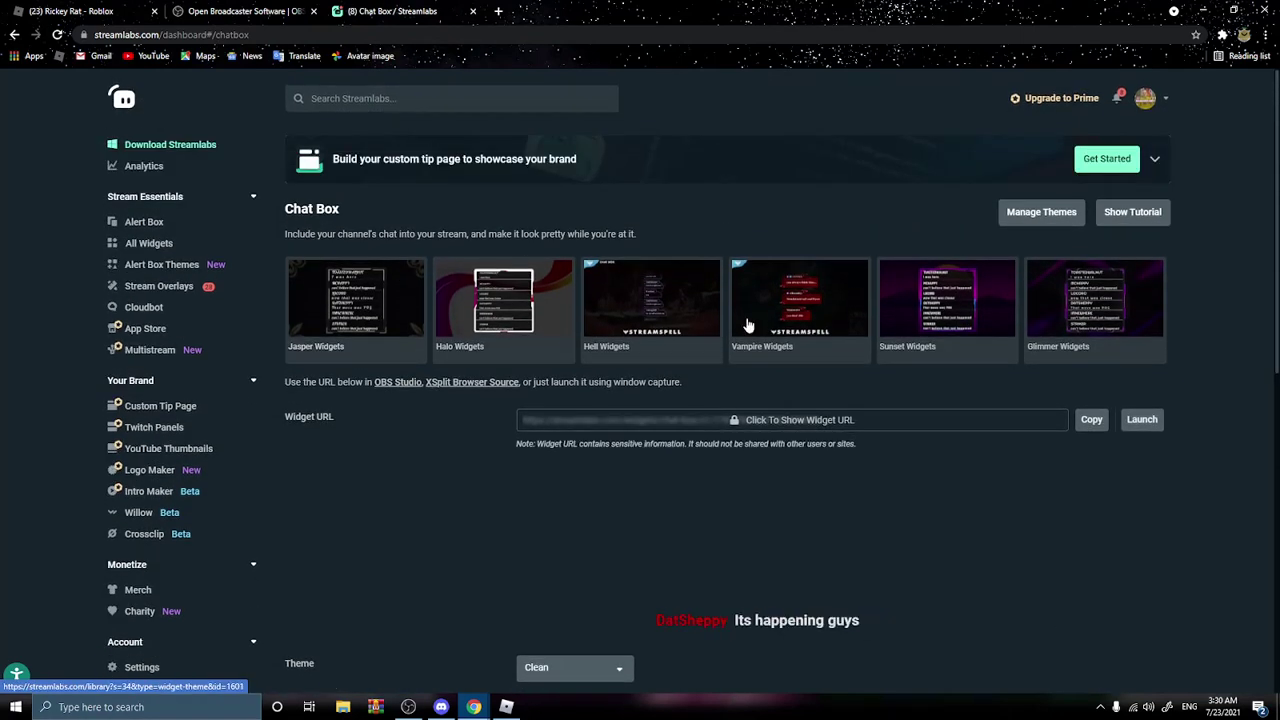
{"action": "left_click", "coordinate": [1145, 423]}
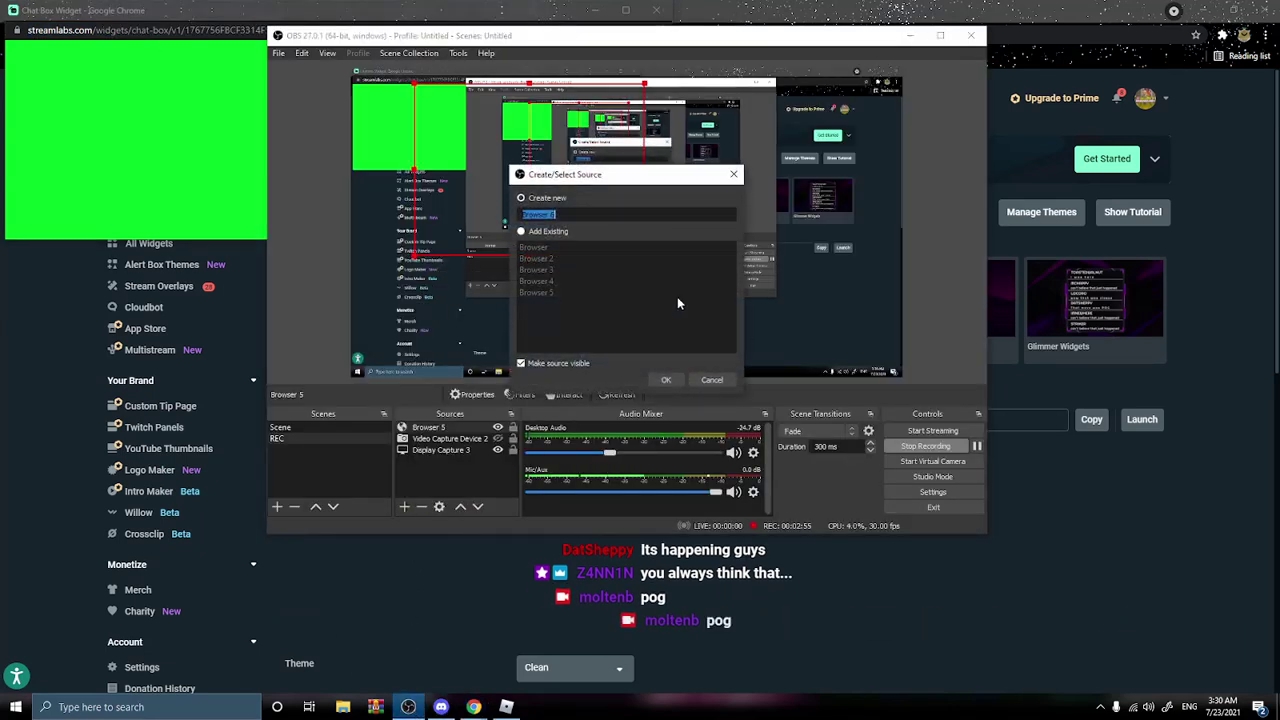
Step: Abandon the Browser 6 chat box source in OBS and return to the Streamlabs dashboard
{"action": "left_click", "coordinate": [667, 382]}
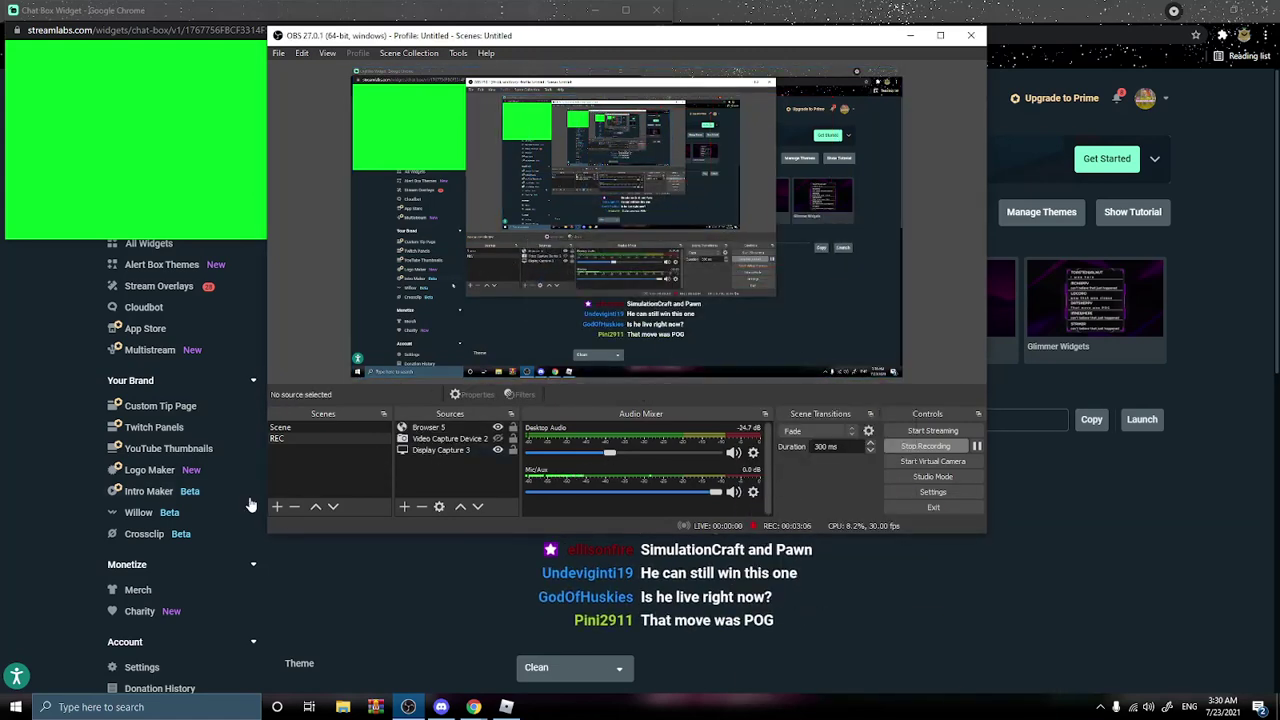
{"action": "key", "text": "alt+Tab"}
Step: Open the Viewer Count card from All Widgets and launch it in a popup window
{"action": "left_click", "coordinate": [146, 243]}
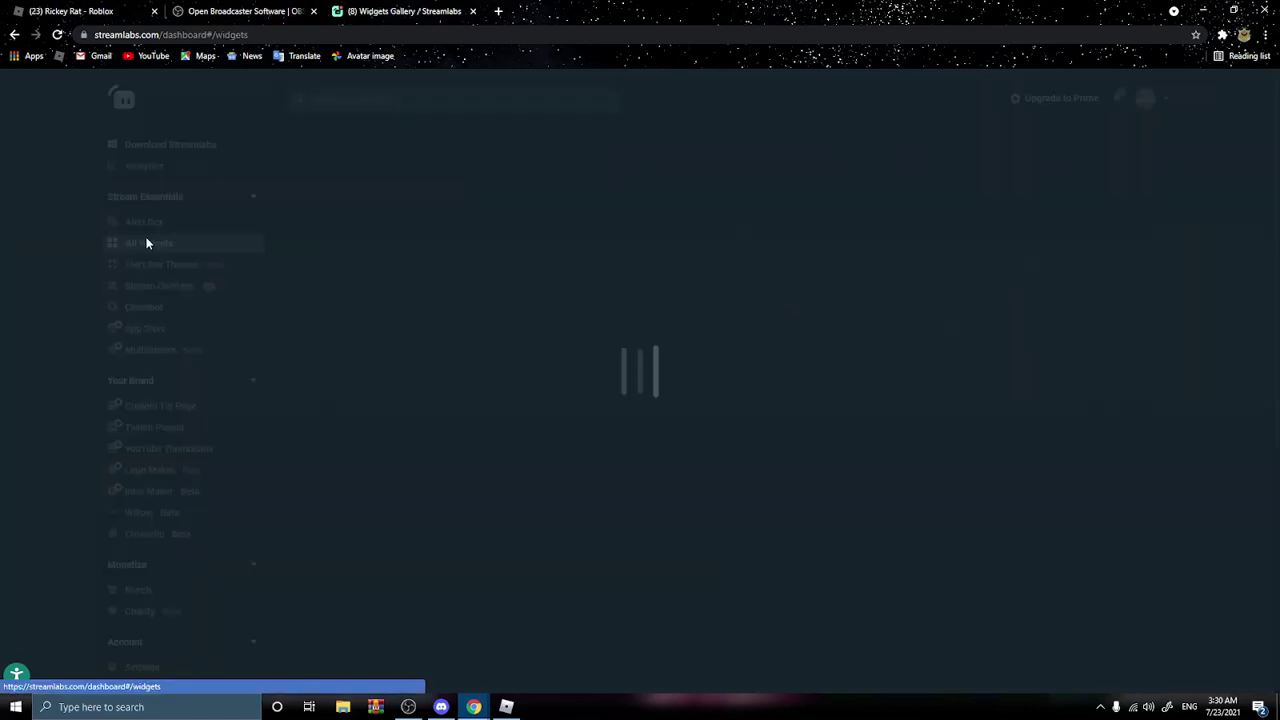
{"action": "scroll", "coordinate": [806, 440], "scroll_direction": "down", "scroll_amount": 2}
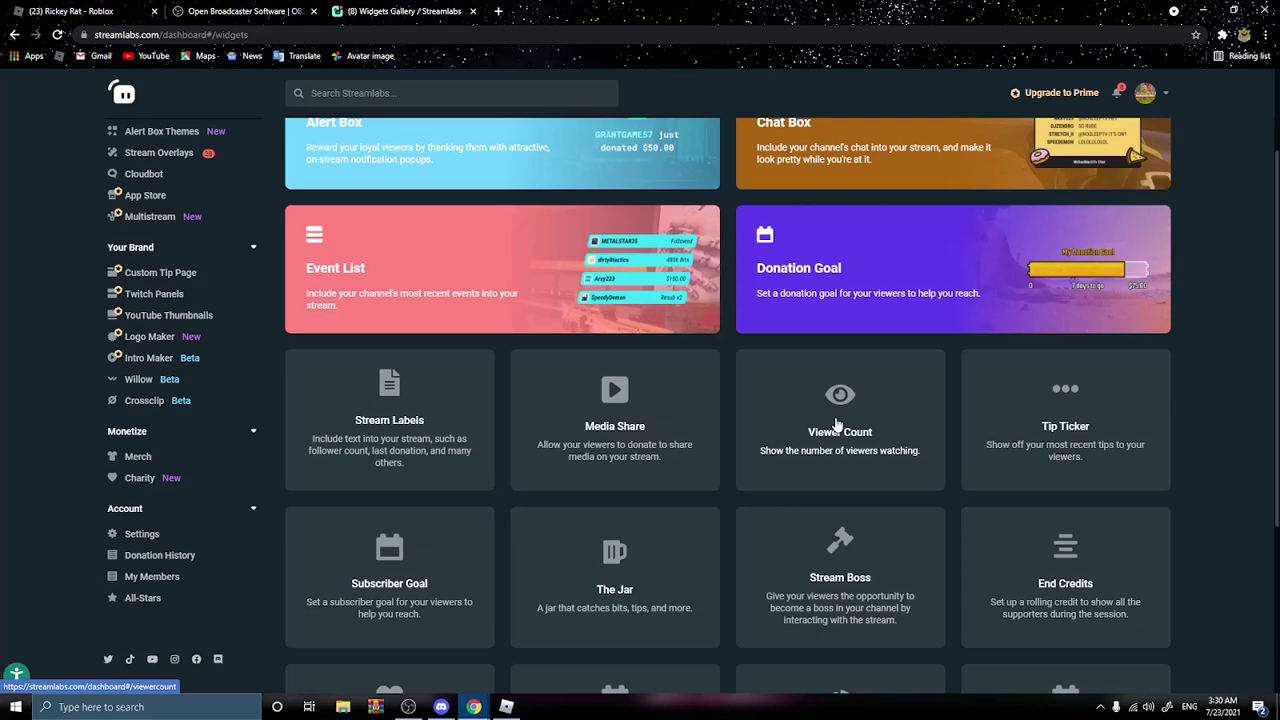
{"action": "left_click", "coordinate": [841, 424]}
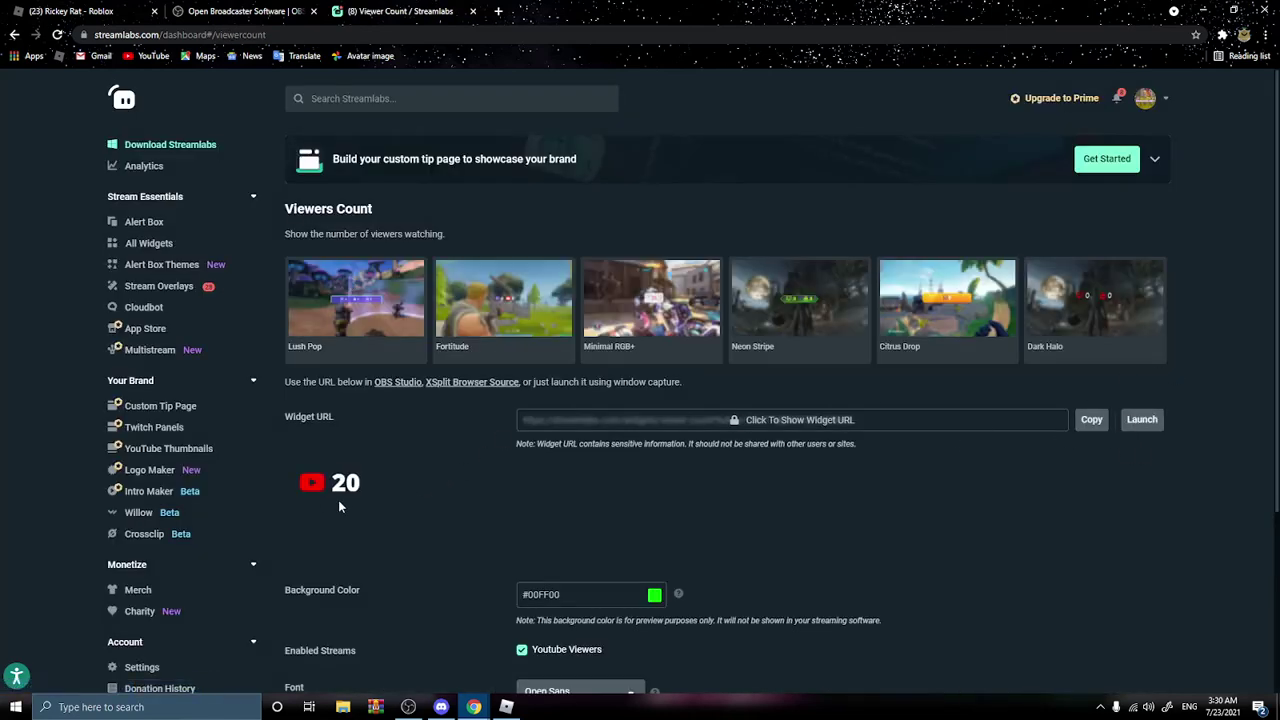
{"action": "left_click", "coordinate": [1140, 424]}
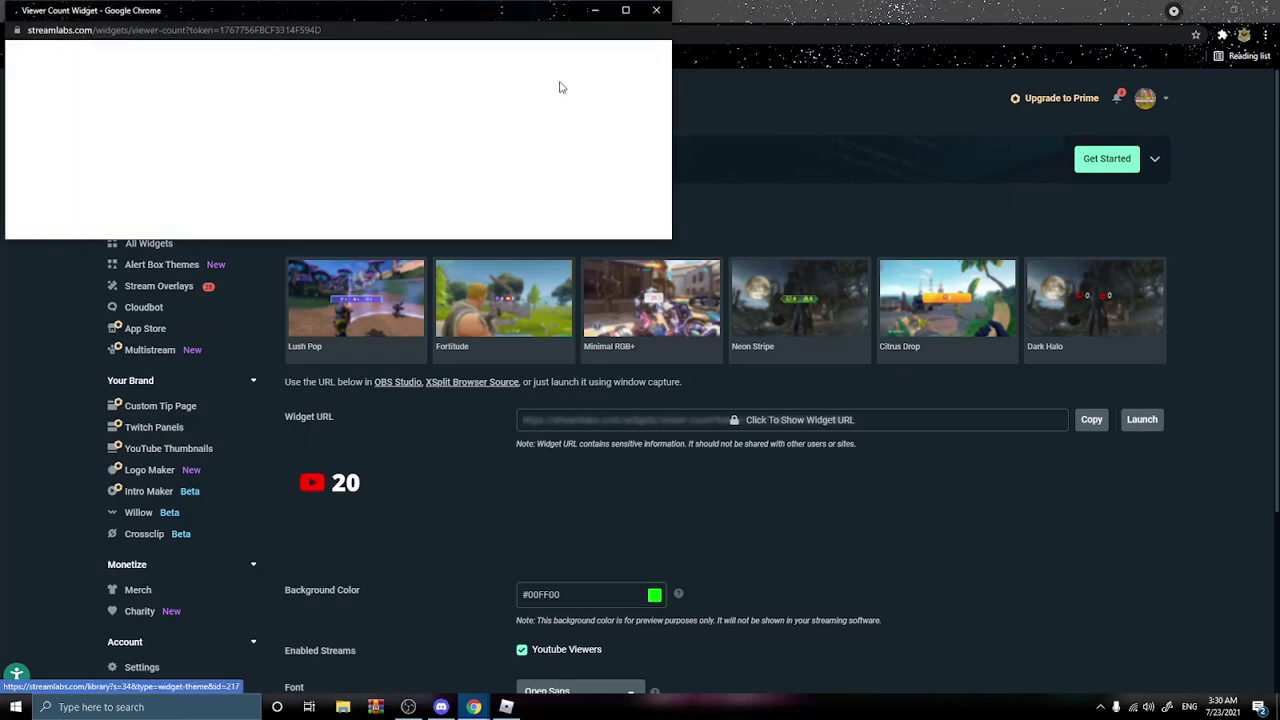
Step: Paste the Viewer Count widget URL into a new Browser 6 source, then delete that source
{"action": "left_click_drag", "start_coordinate": [322, 30], "coordinate": [28, 30]}
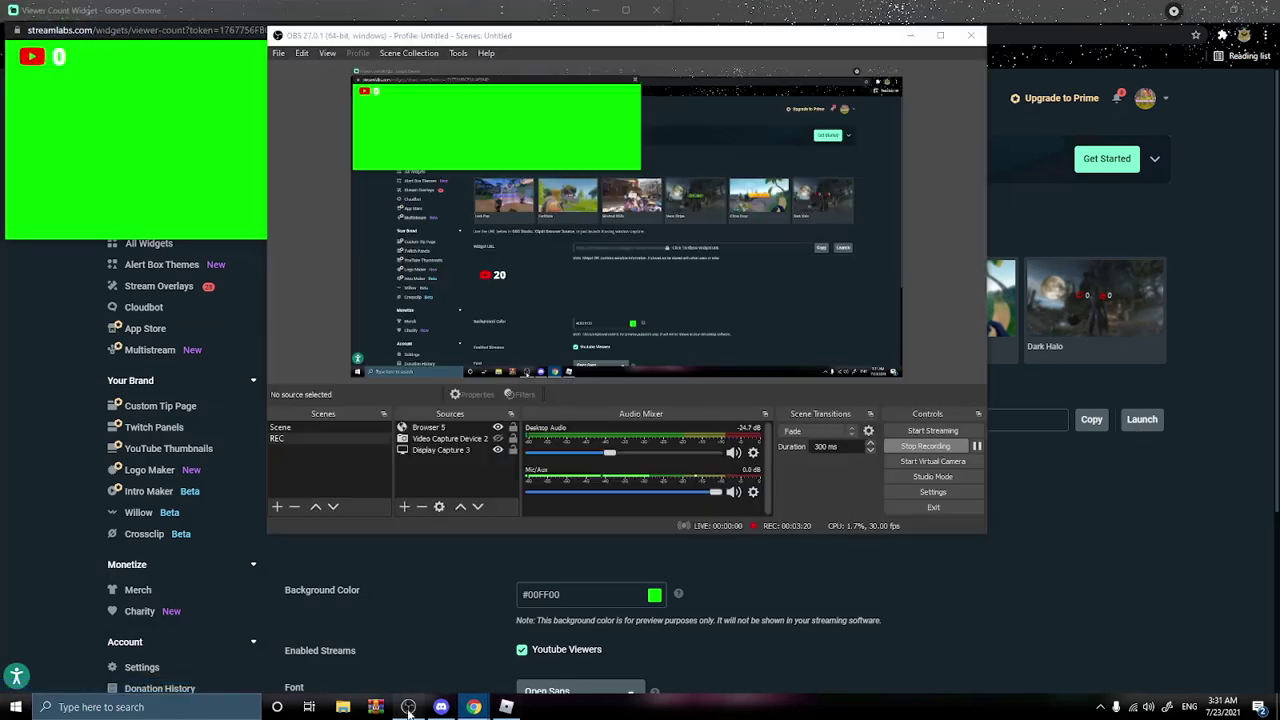
{"action": "left_click", "coordinate": [404, 506]}
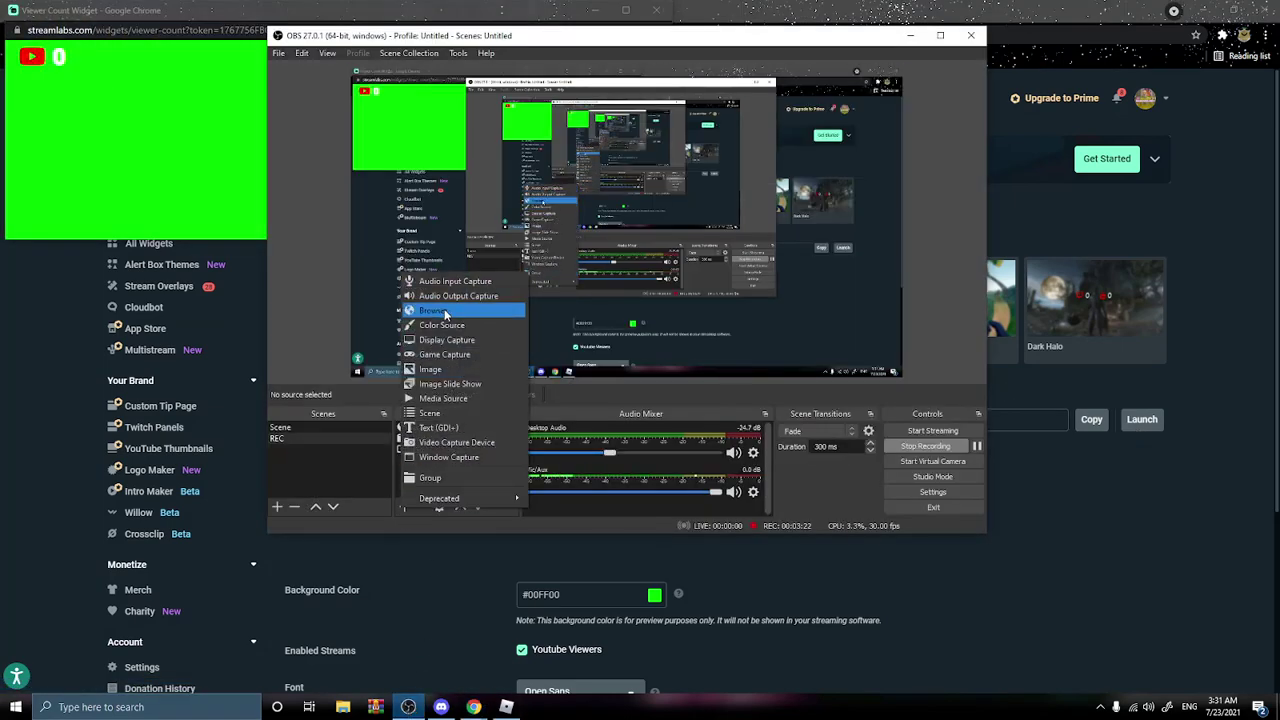
{"action": "left_click", "coordinate": [446, 312]}
{"action": "left_click", "coordinate": [666, 379]}
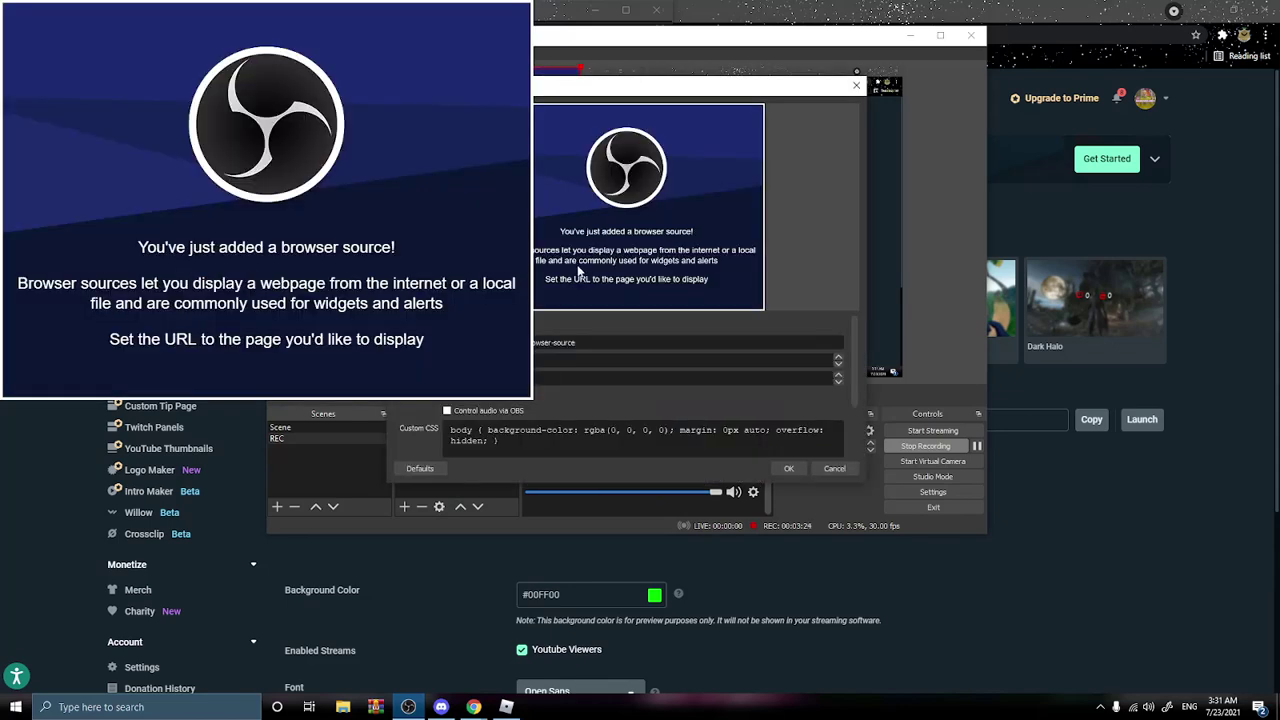
{"action": "key", "text": "ctrl+v"}
{"action": "left_click", "coordinate": [788, 468]}
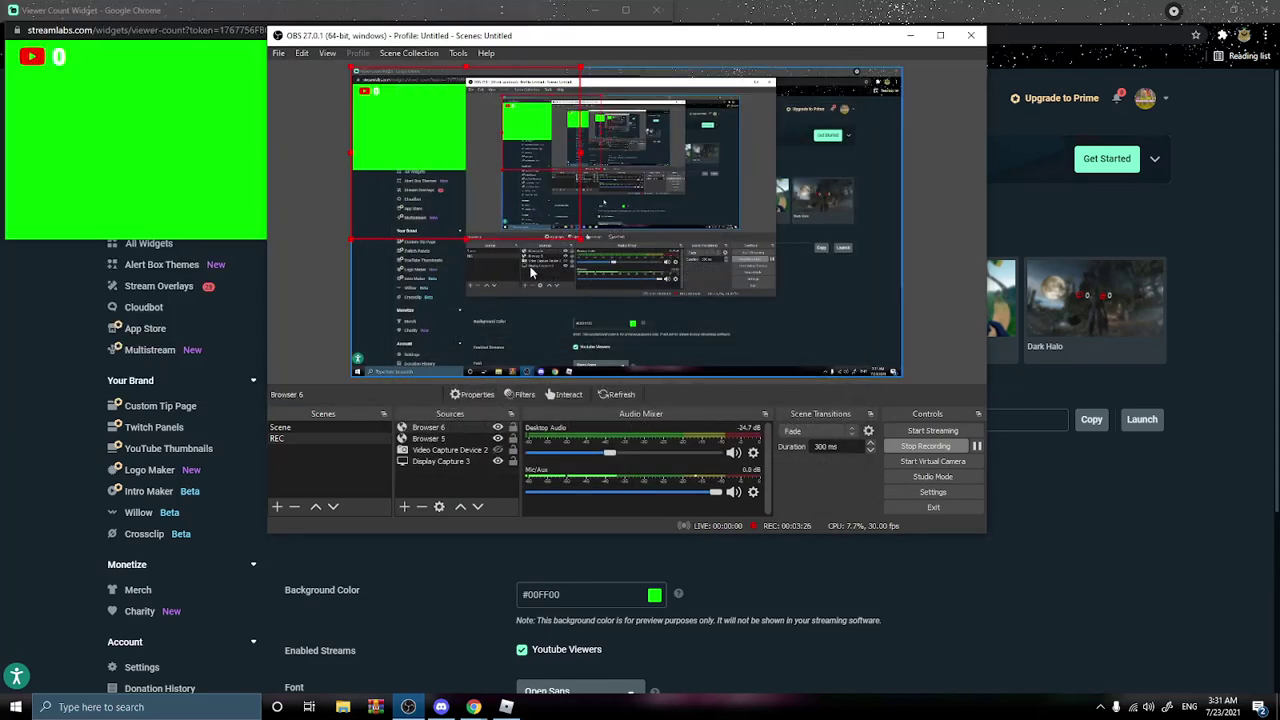
{"action": "left_click", "coordinate": [729, 246]}
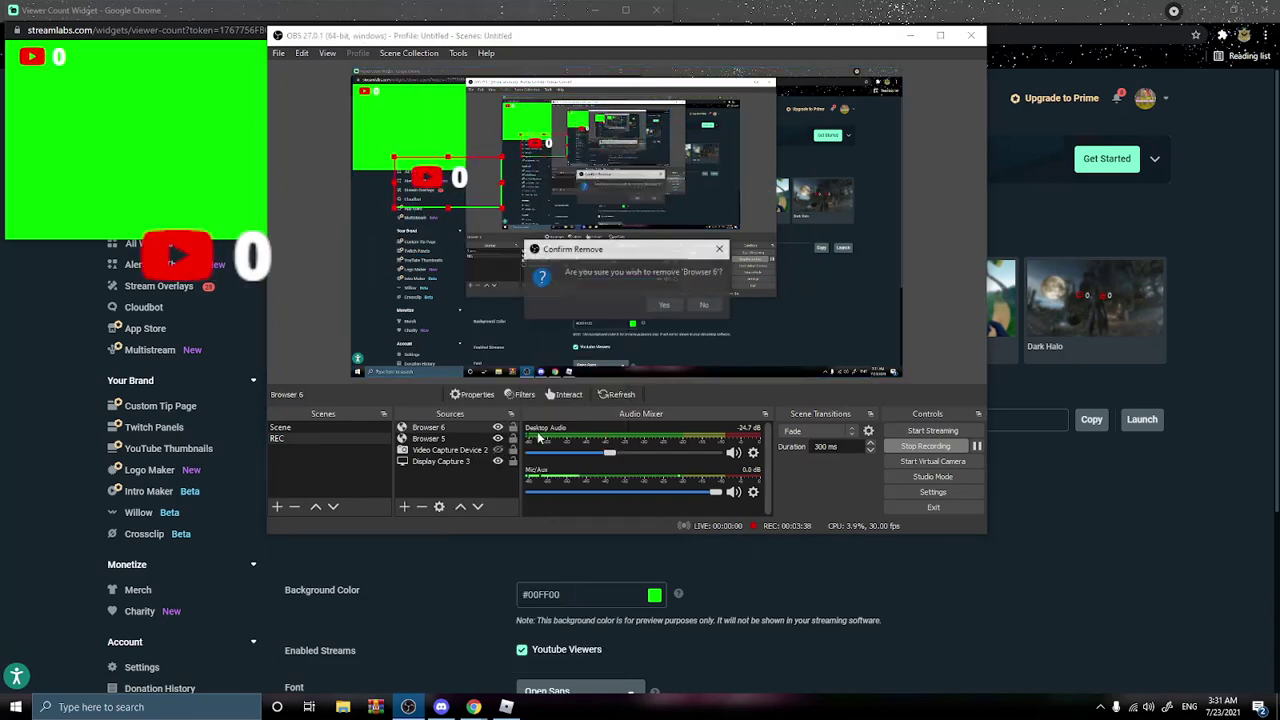
{"action": "left_click", "coordinate": [663, 315]}
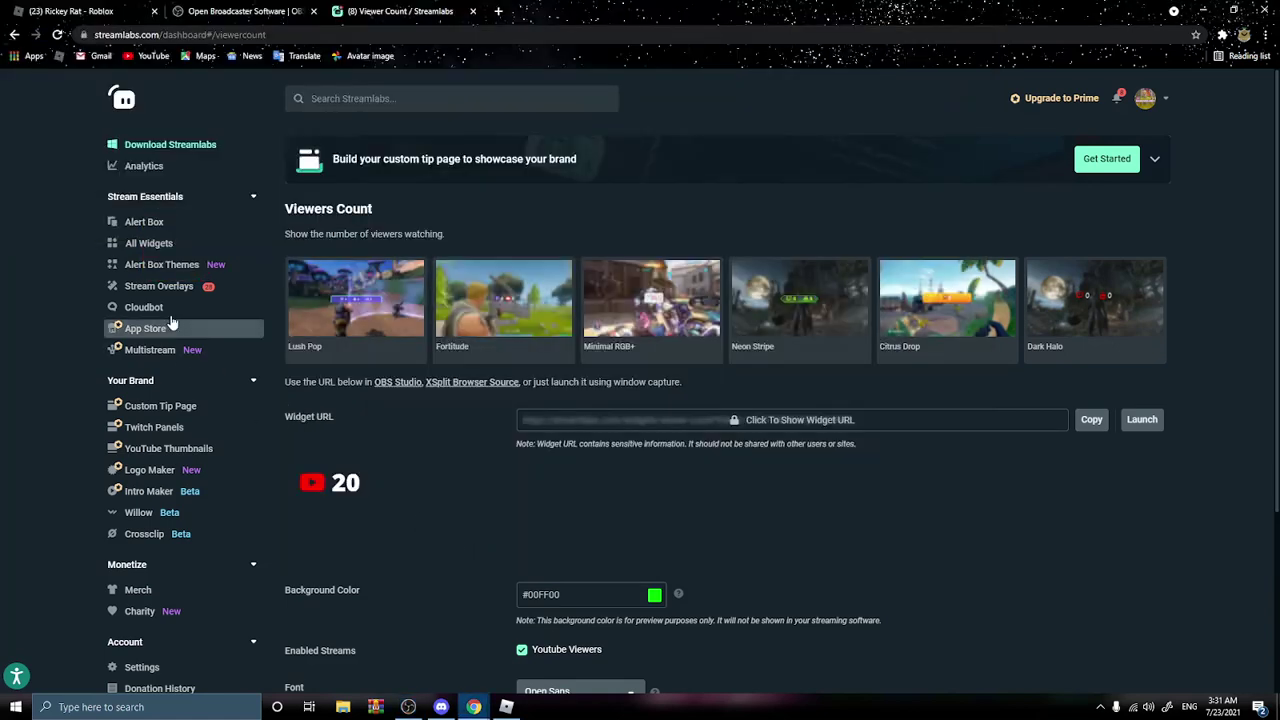
Step: Open Cloudbot and select the Streamlabs YouTube channel link in the moderator notice
{"action": "left_click", "coordinate": [158, 311]}
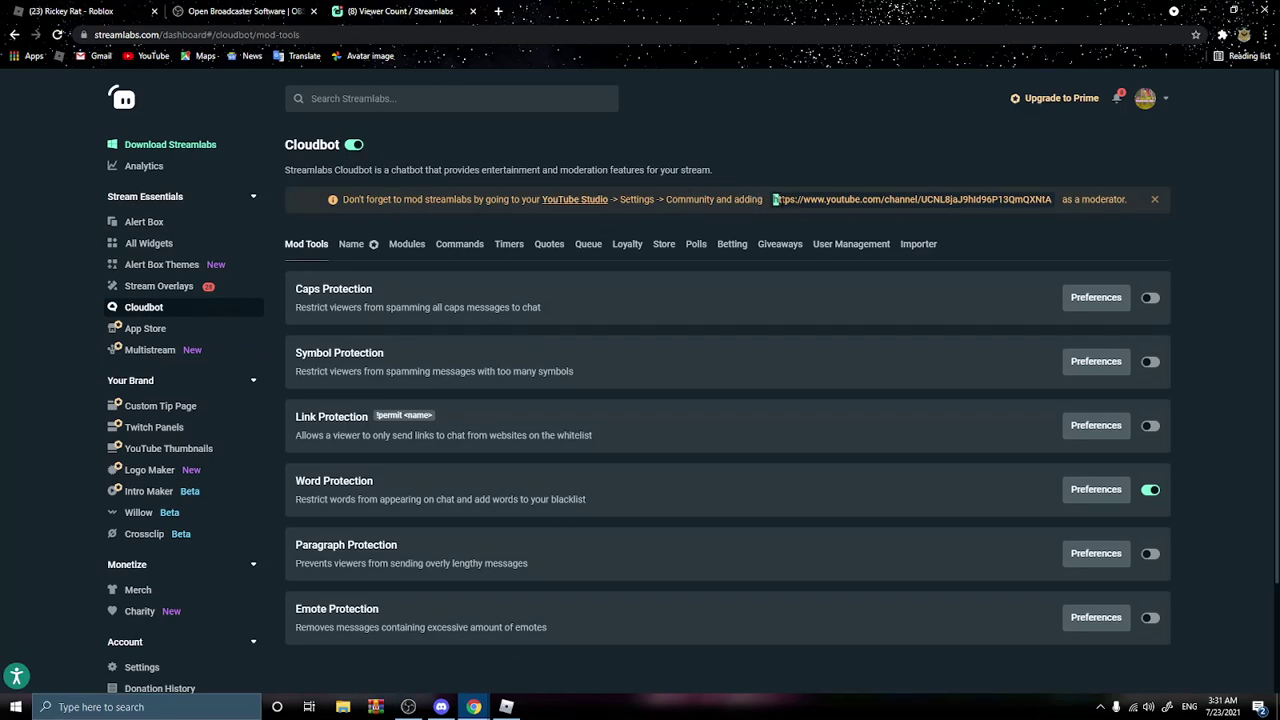
{"action": "left_click_drag", "start_coordinate": [775, 199], "coordinate": [1050, 199]}
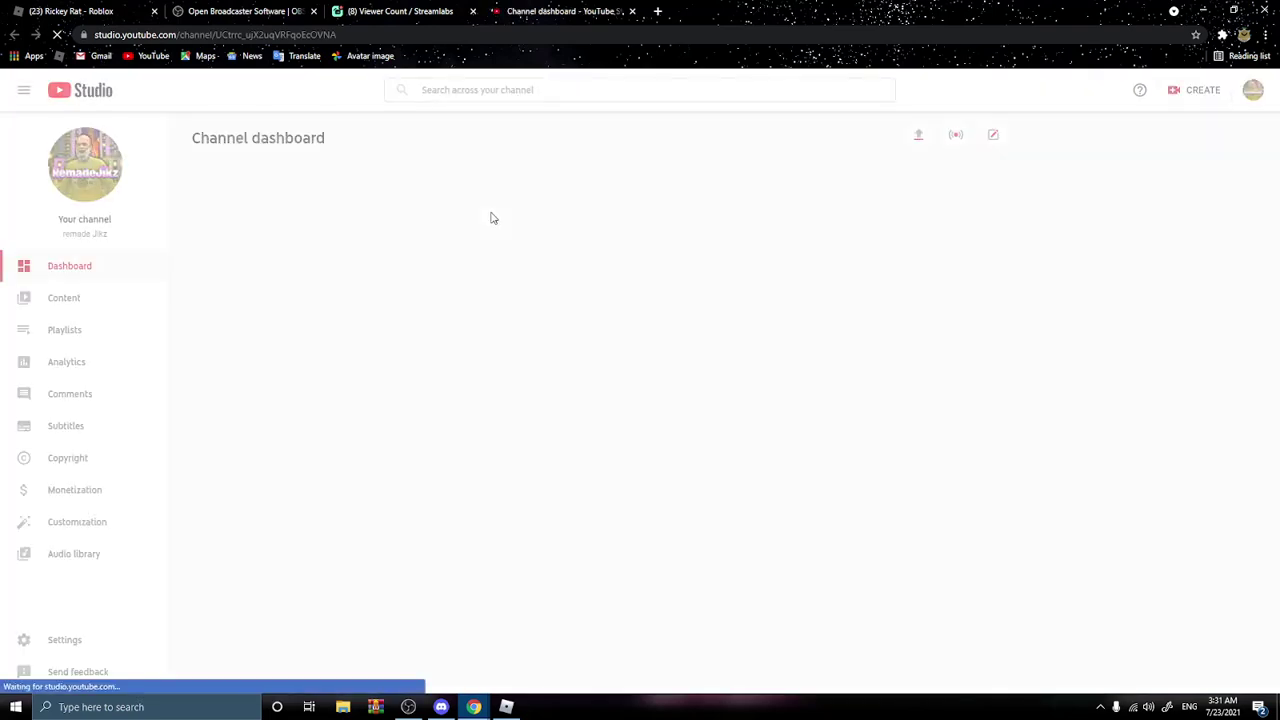
Step: In YouTube Studio's Community settings, paste the Streamlabs channel link as an approved user
{"action": "left_click", "coordinate": [44, 642]}
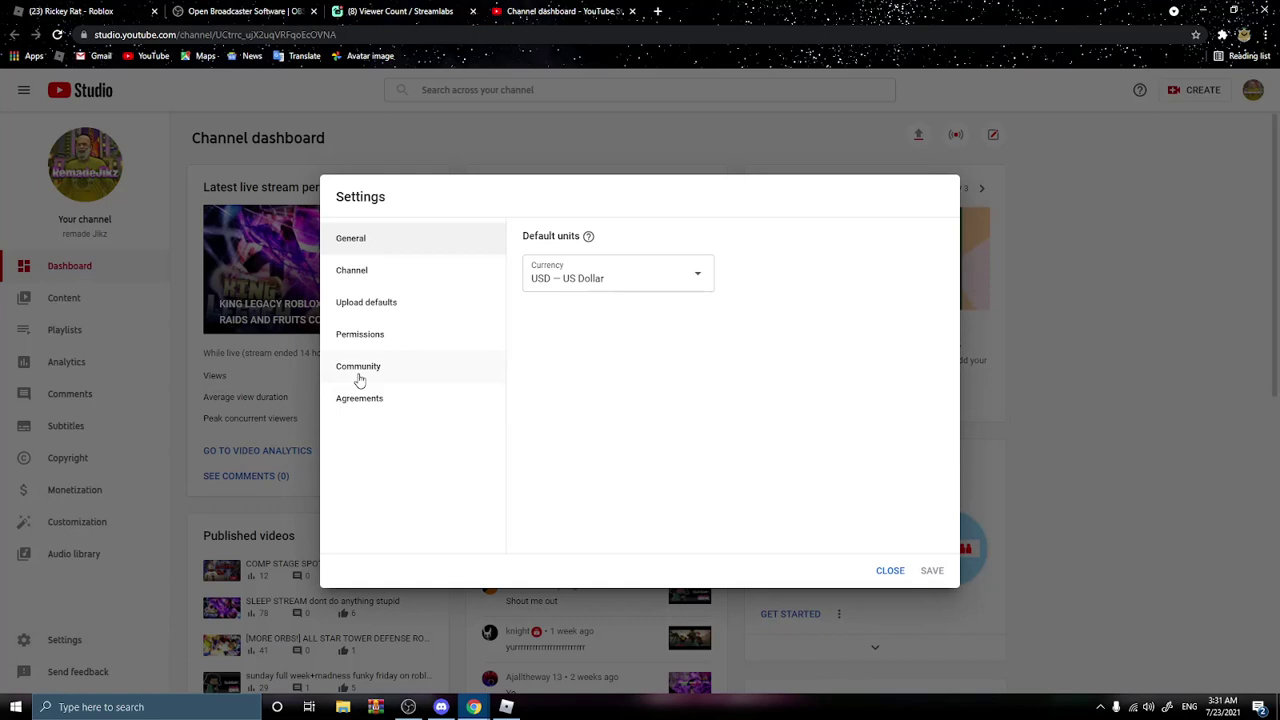
{"action": "left_click", "coordinate": [360, 378]}
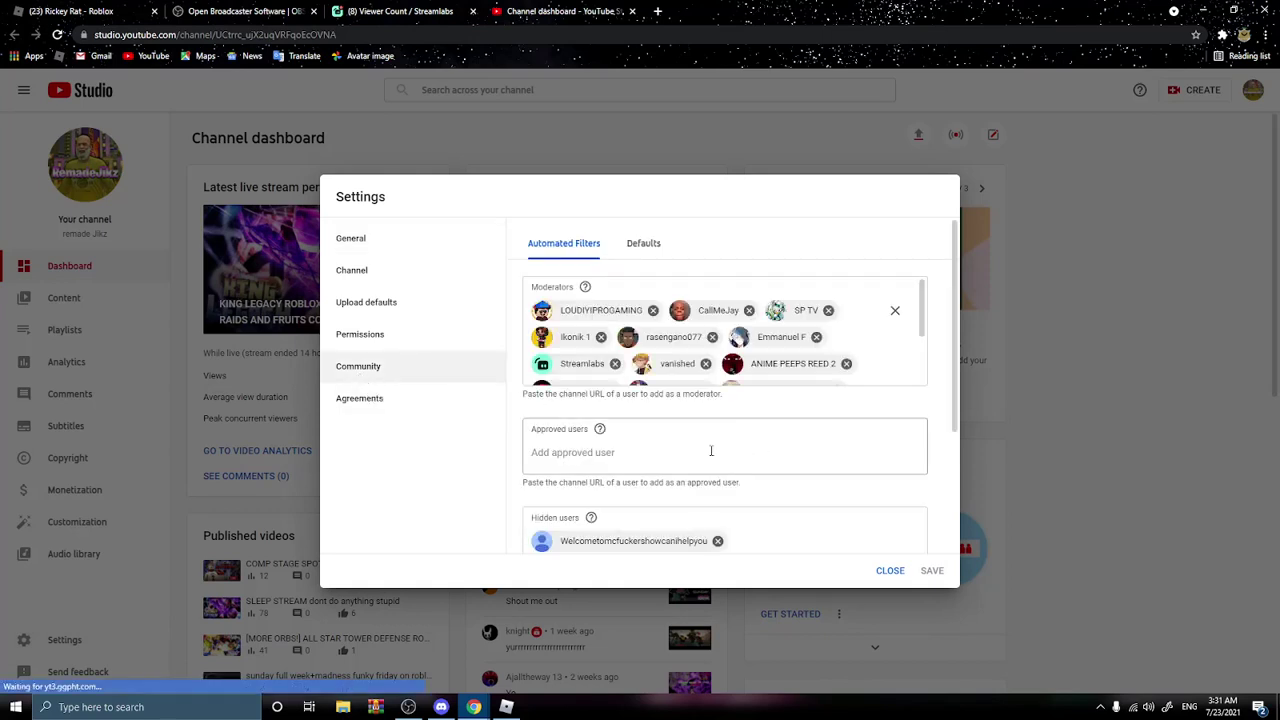
{"action": "scroll", "coordinate": [620, 450], "scroll_direction": "down", "scroll_amount": 1}
{"action": "left_click", "coordinate": [600, 390]}
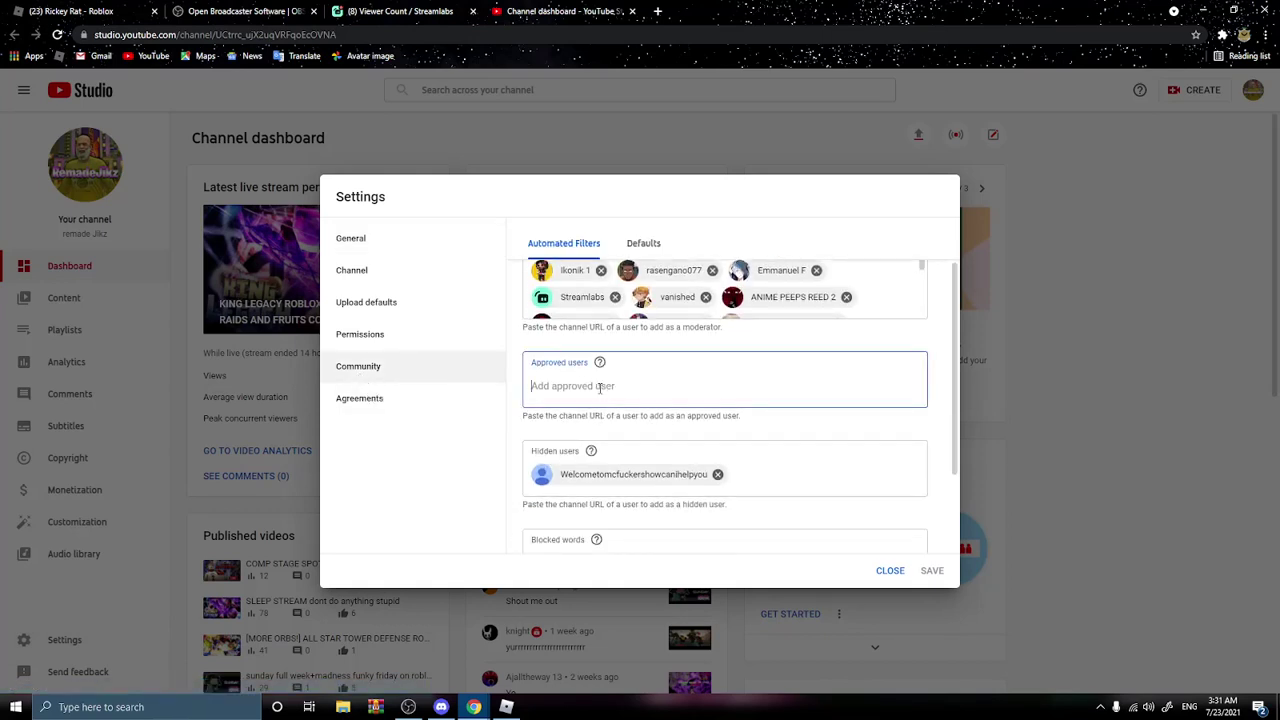
{"action": "type", "text": "https://www.youtube.com/channel/UCNL8jaJ9hld96P13QmQXNtA"}
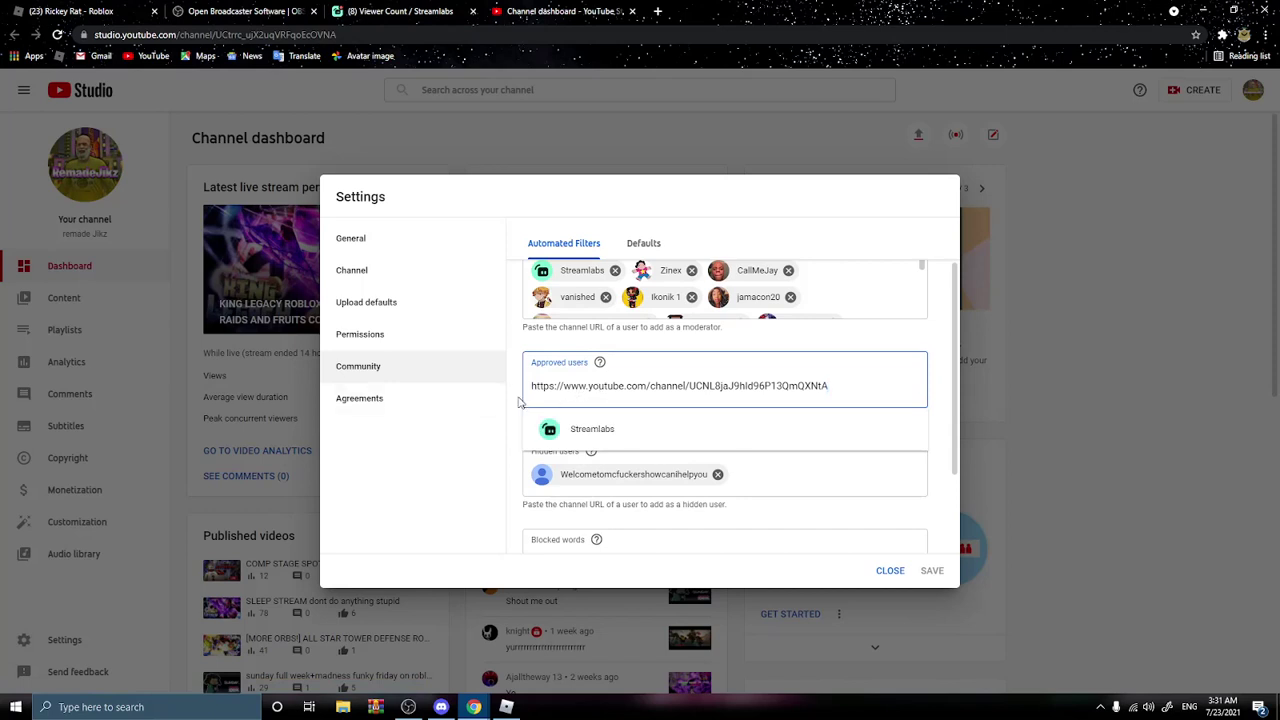
{"action": "scroll", "coordinate": [566, 438], "scroll_direction": "down", "scroll_amount": 1}
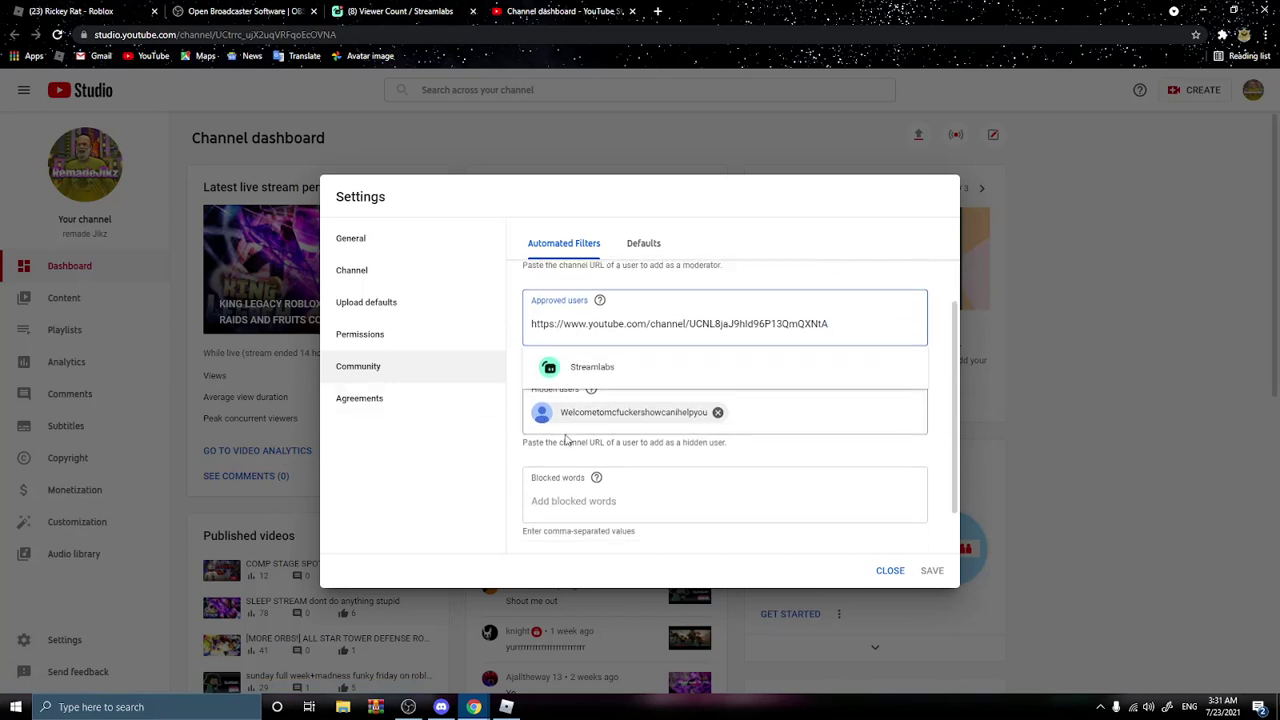
{"action": "left_click", "coordinate": [590, 370]}
Step: Add Streamlabs as a moderator, remove it from approved users, and close settings
{"action": "scroll", "coordinate": [700, 380], "scroll_direction": "up", "scroll_amount": 2}
{"action": "scroll", "coordinate": [824, 345], "scroll_direction": "down", "scroll_amount": 3}
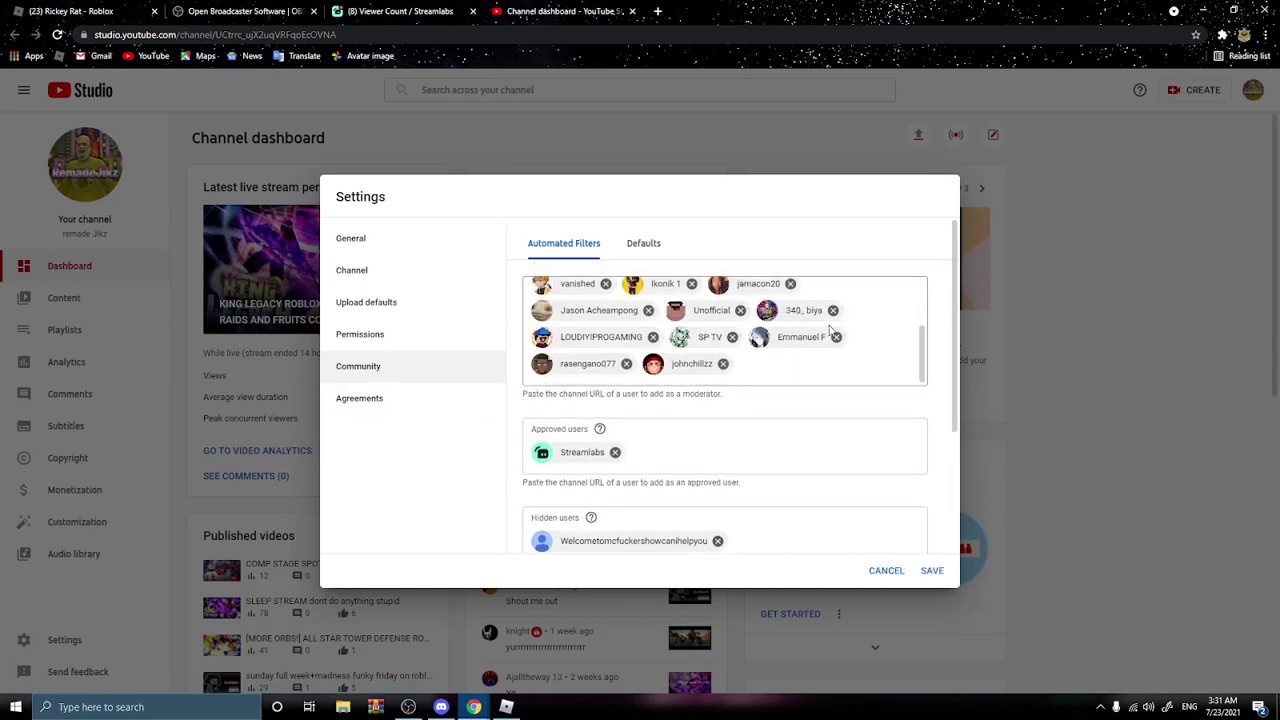
{"action": "scroll", "coordinate": [751, 329], "scroll_direction": "down", "scroll_amount": 3}
{"action": "scroll", "coordinate": [751, 329], "scroll_direction": "up", "scroll_amount": 2}
{"action": "key", "text": "ctrl+v"}
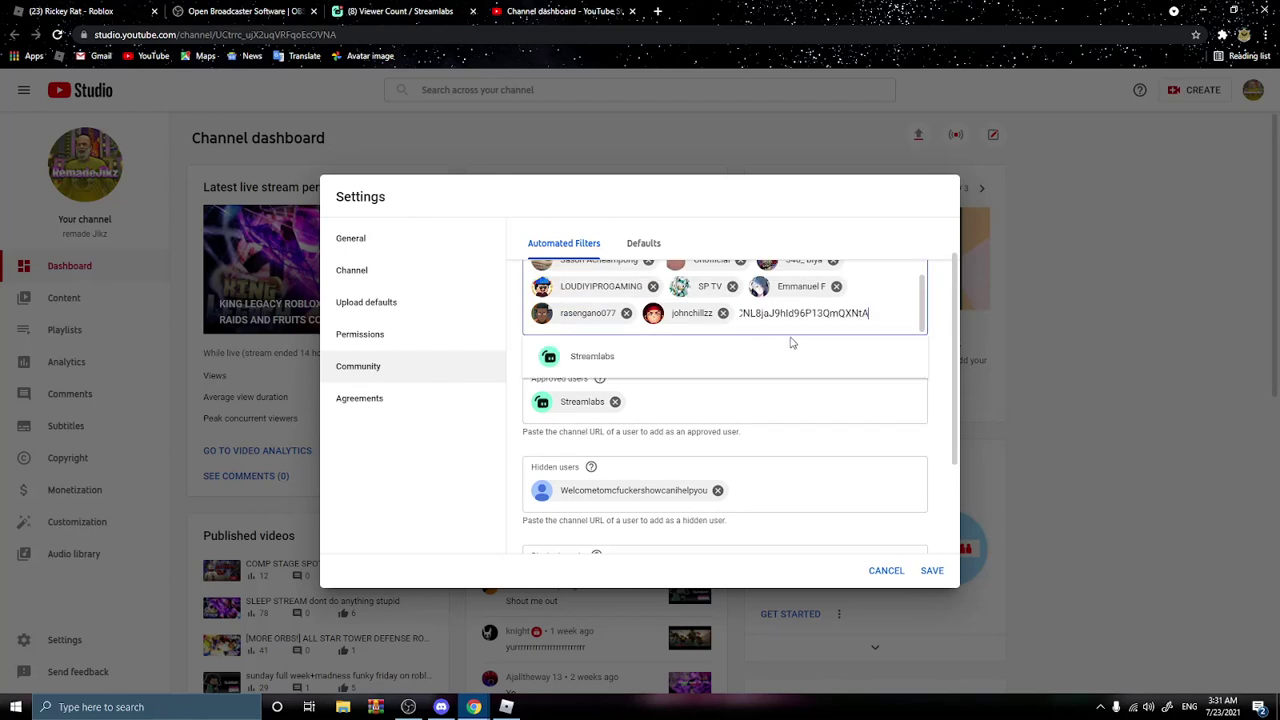
{"action": "left_click", "coordinate": [723, 360]}
{"action": "scroll", "coordinate": [714, 370], "scroll_direction": "up", "scroll_amount": 1}
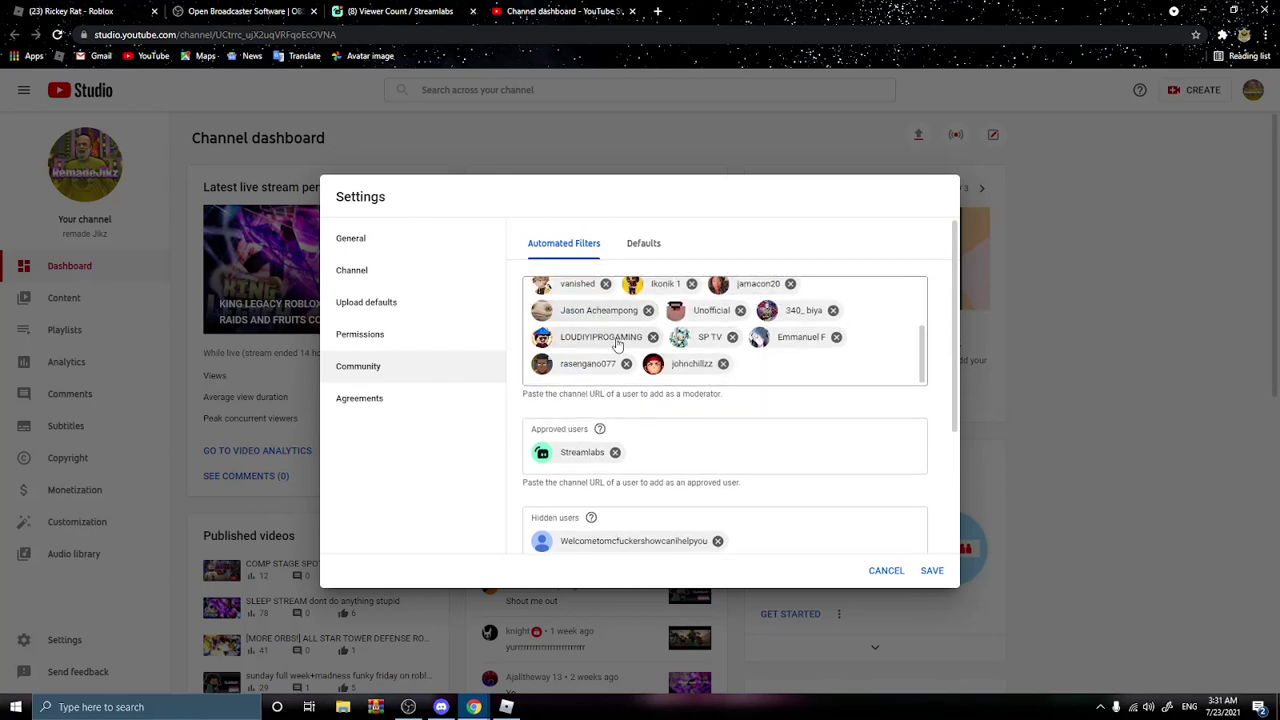
{"action": "scroll", "coordinate": [614, 337], "scroll_direction": "up", "scroll_amount": 3}
{"action": "left_click", "coordinate": [615, 452]}
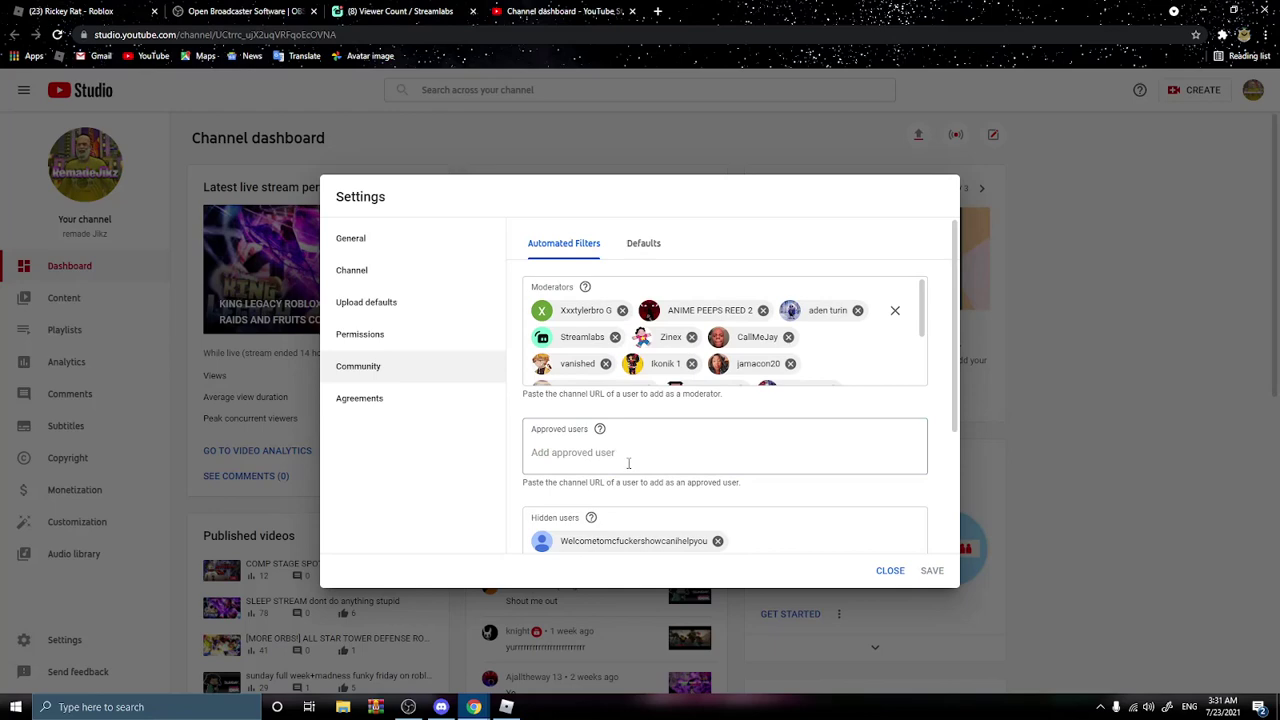
{"action": "left_click", "coordinate": [878, 570]}
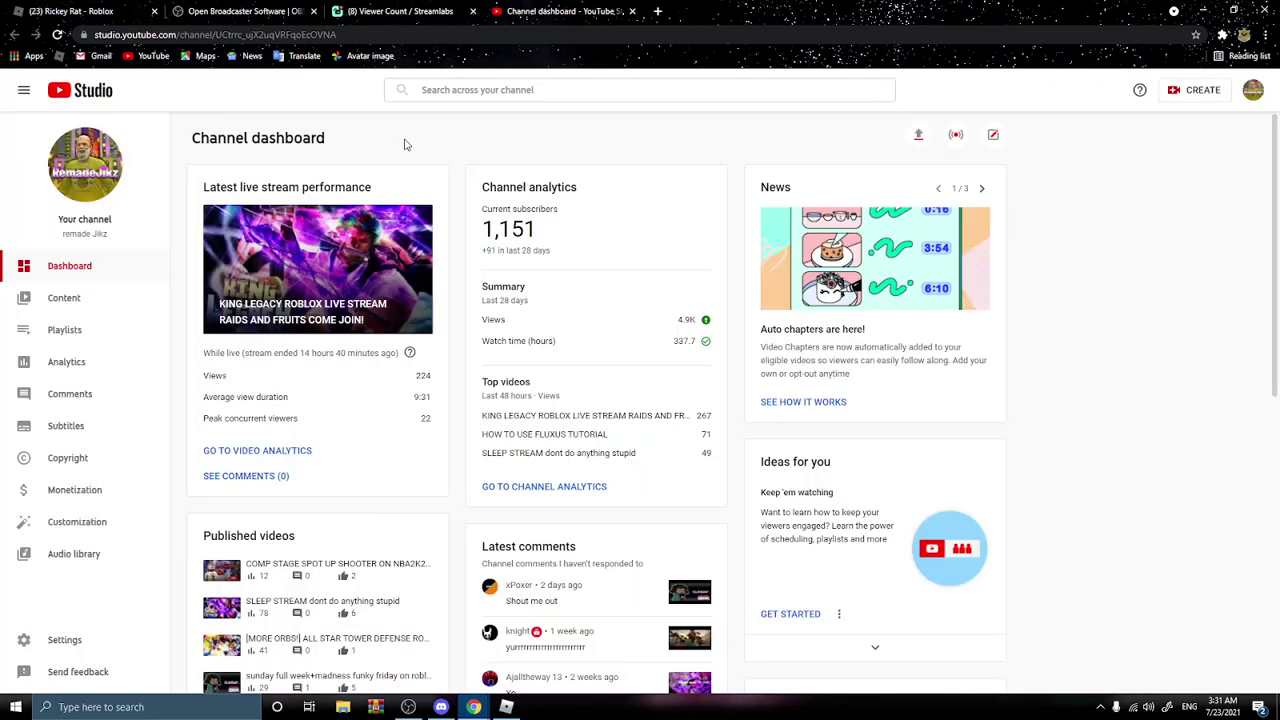
Step: Show the Streamlabs widget list, OBS's YouTube RTMPS stream settings, then YouTube's live streaming page
{"action": "left_click", "coordinate": [405, 18]}
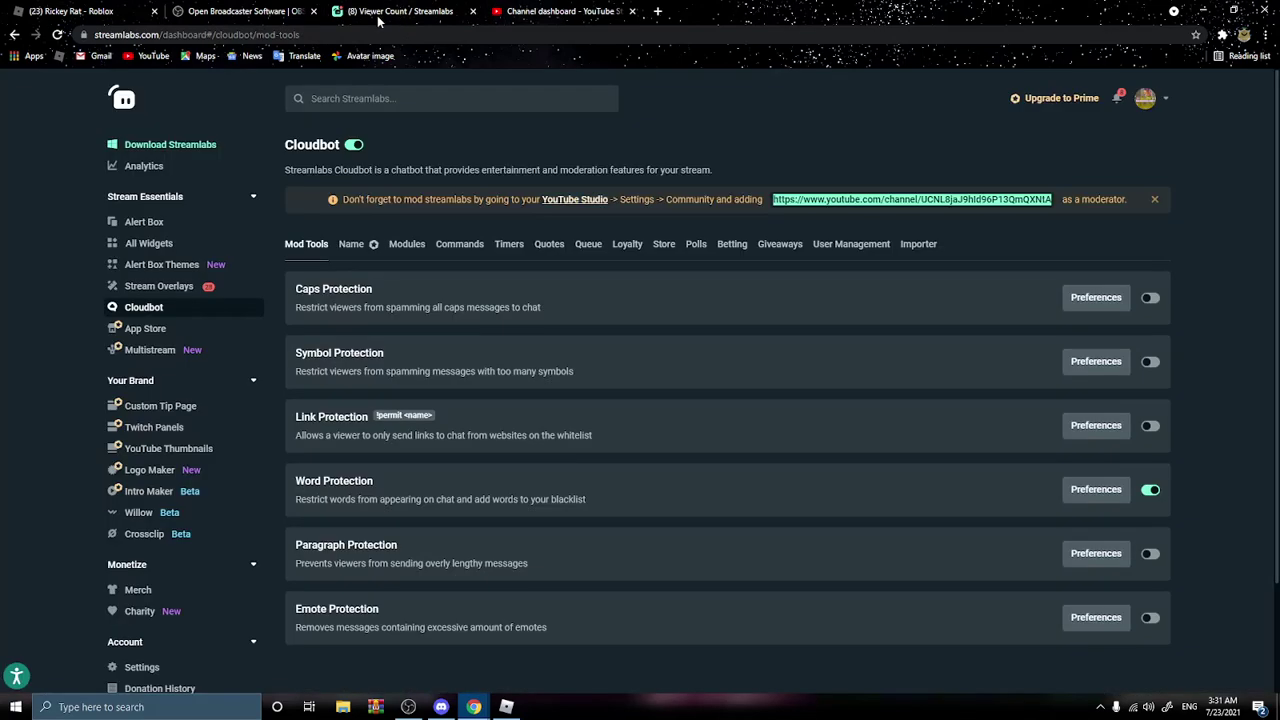
{"action": "left_click", "coordinate": [148, 243]}
{"action": "left_click", "coordinate": [408, 707]}
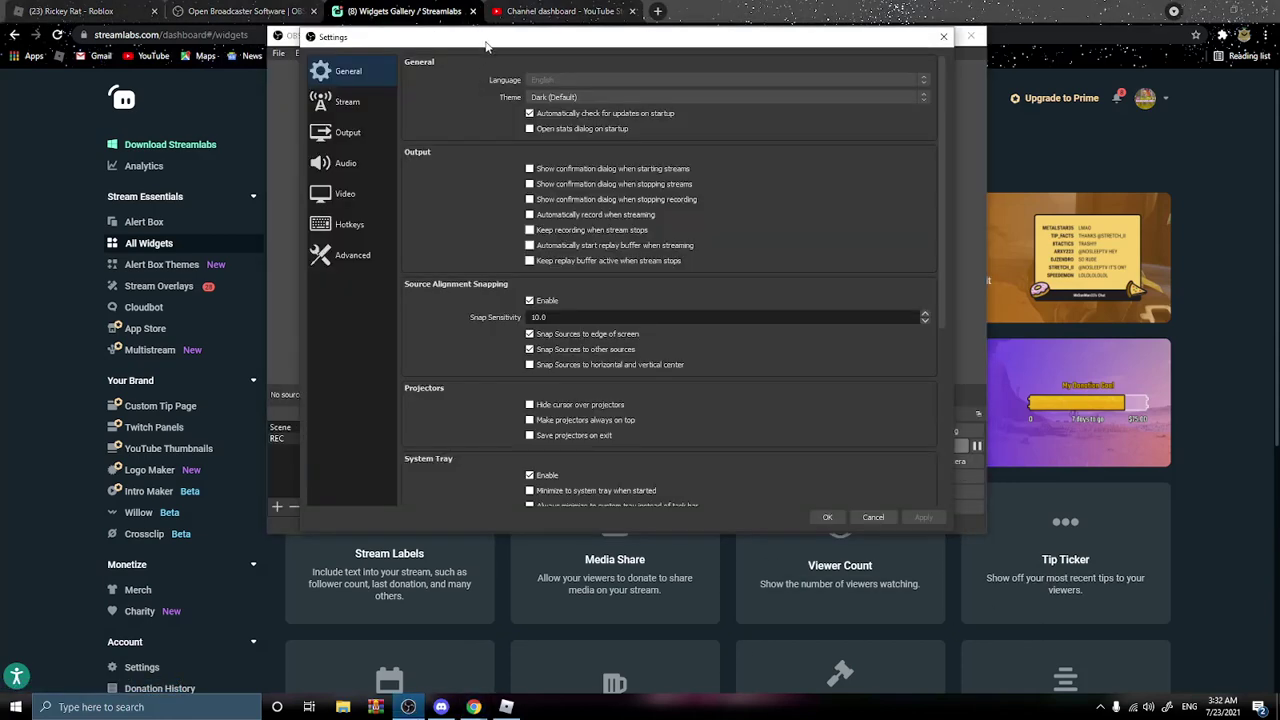
{"action": "left_click", "coordinate": [455, 115]}
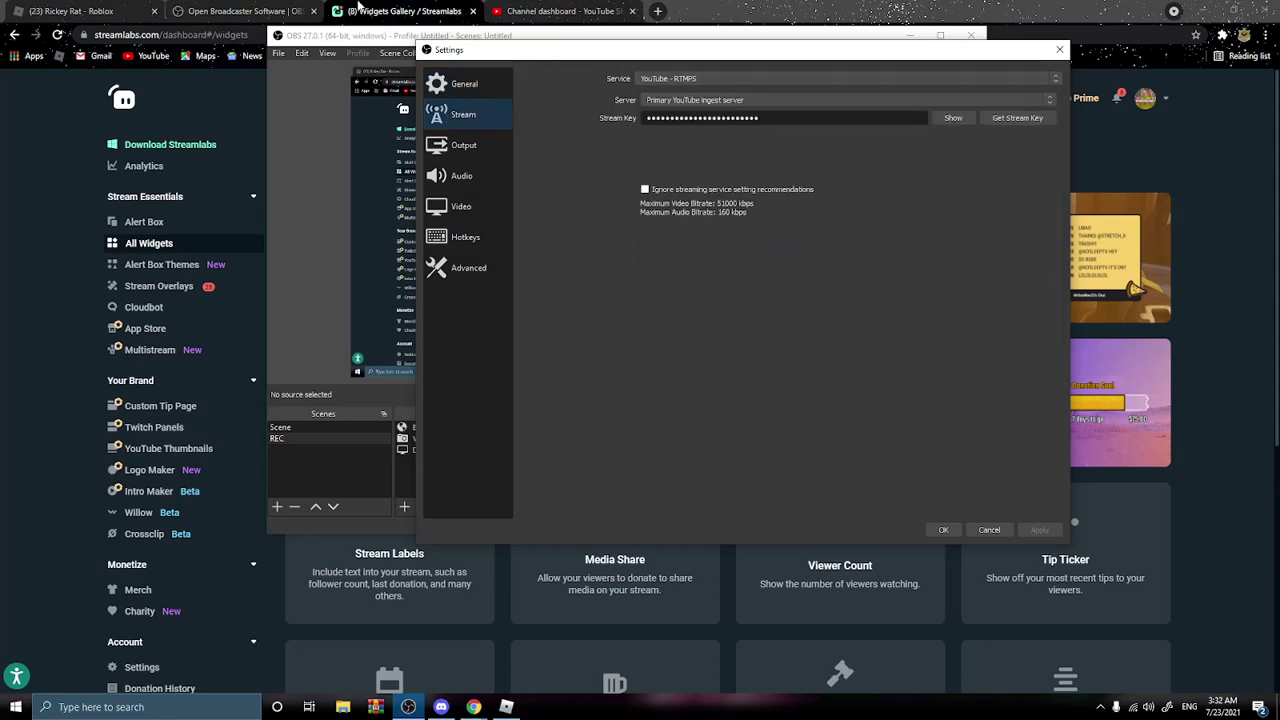
{"action": "left_click", "coordinate": [510, 11]}
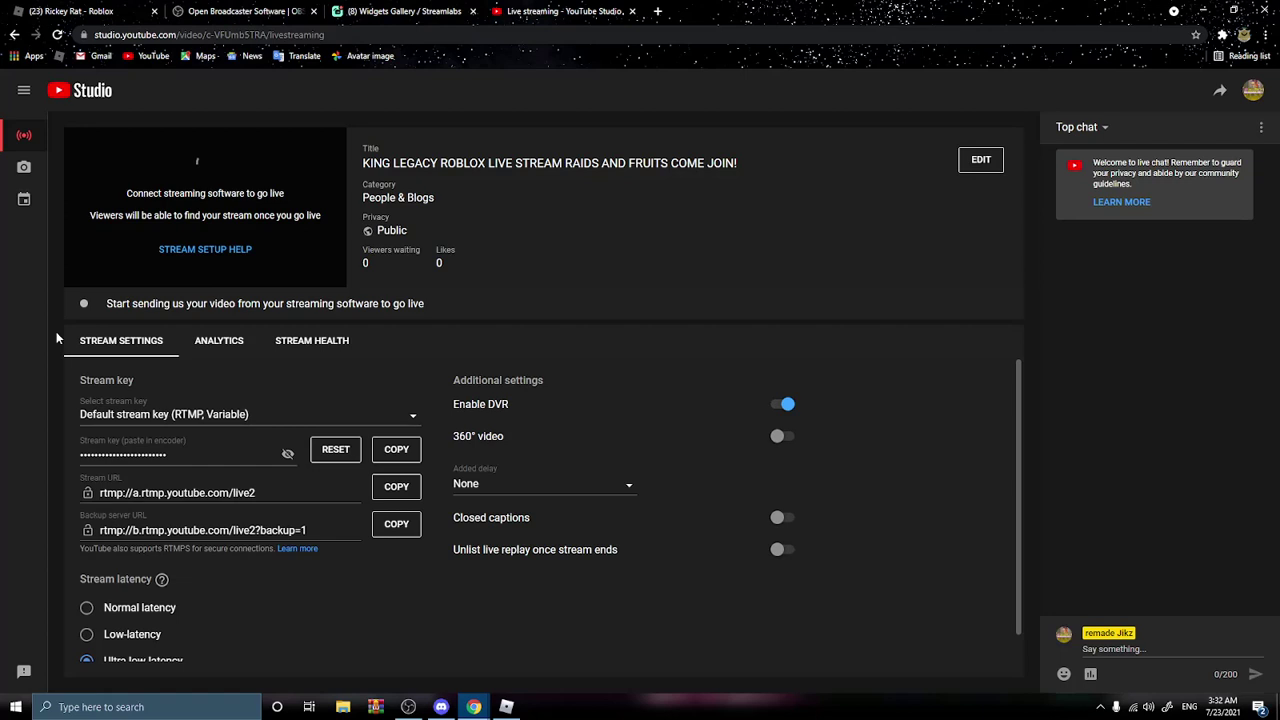
Step: Copy YouTube's default stream key and bring OBS's stream settings back to front
{"action": "left_click", "coordinate": [396, 449]}
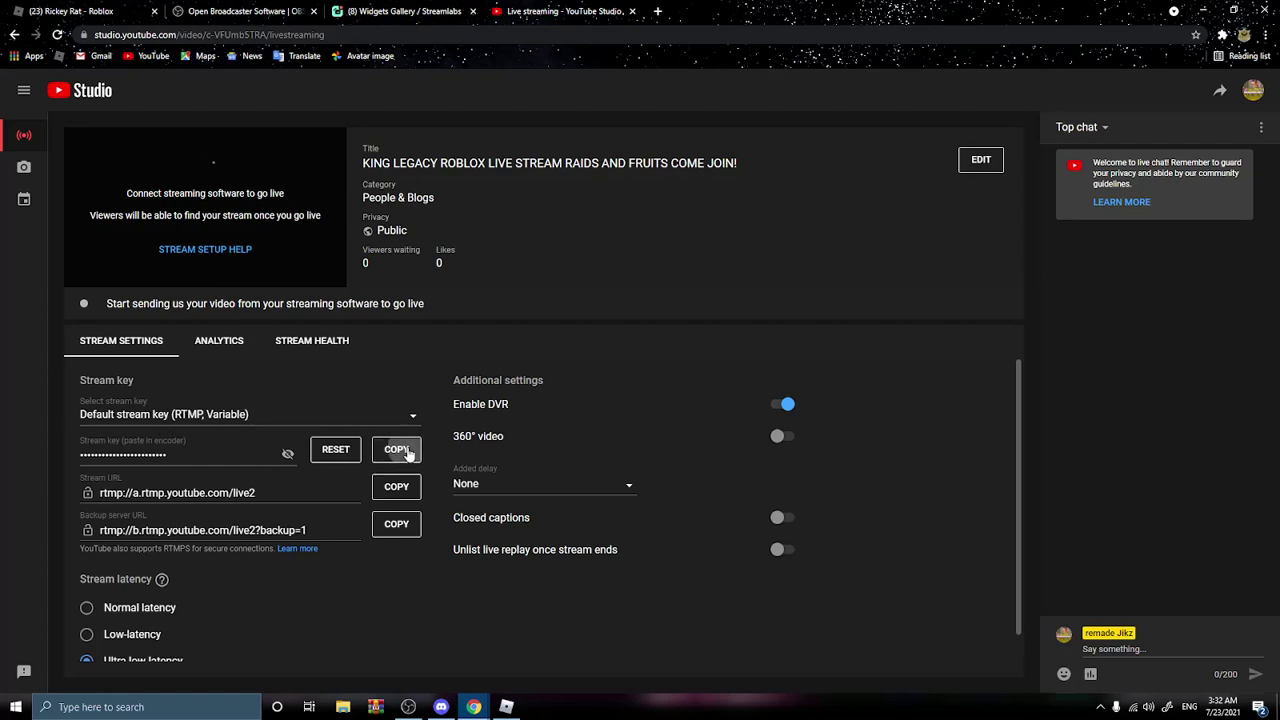
{"action": "left_click", "coordinate": [408, 707]}
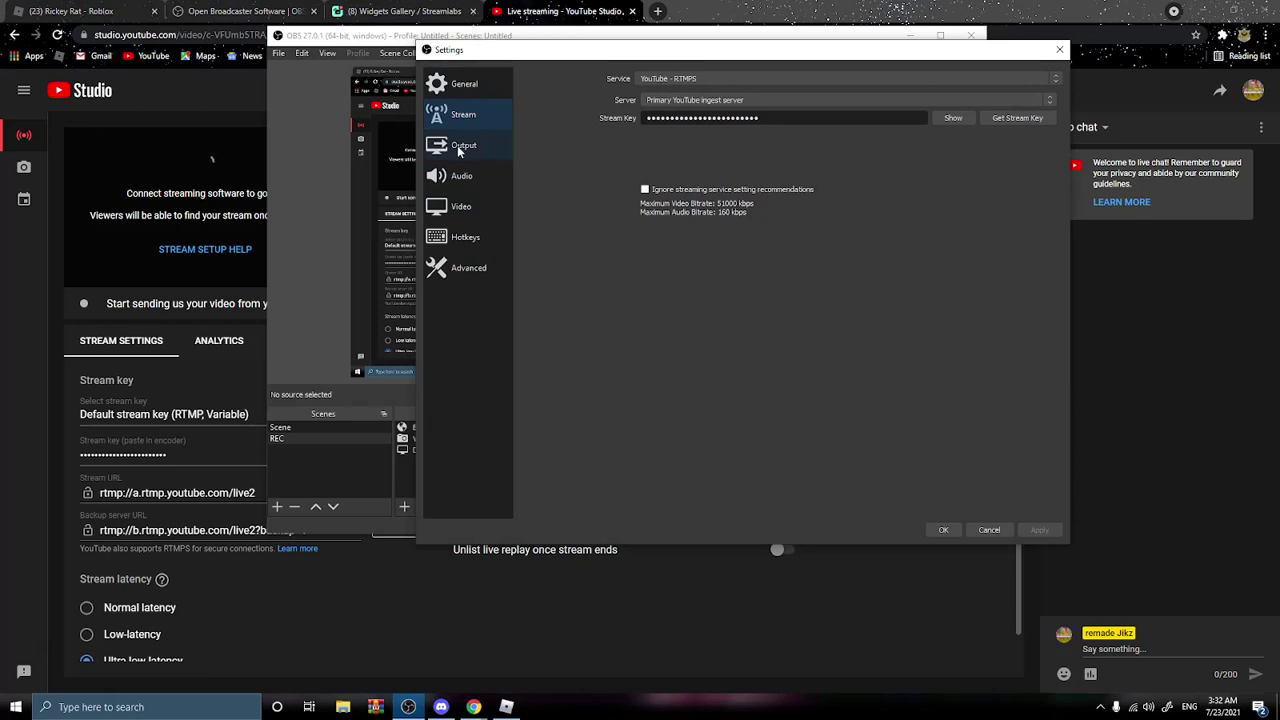
Step: Review Output, set audio meters to Medium decay and True Peak, then view Video settings
{"action": "left_click", "coordinate": [461, 148]}
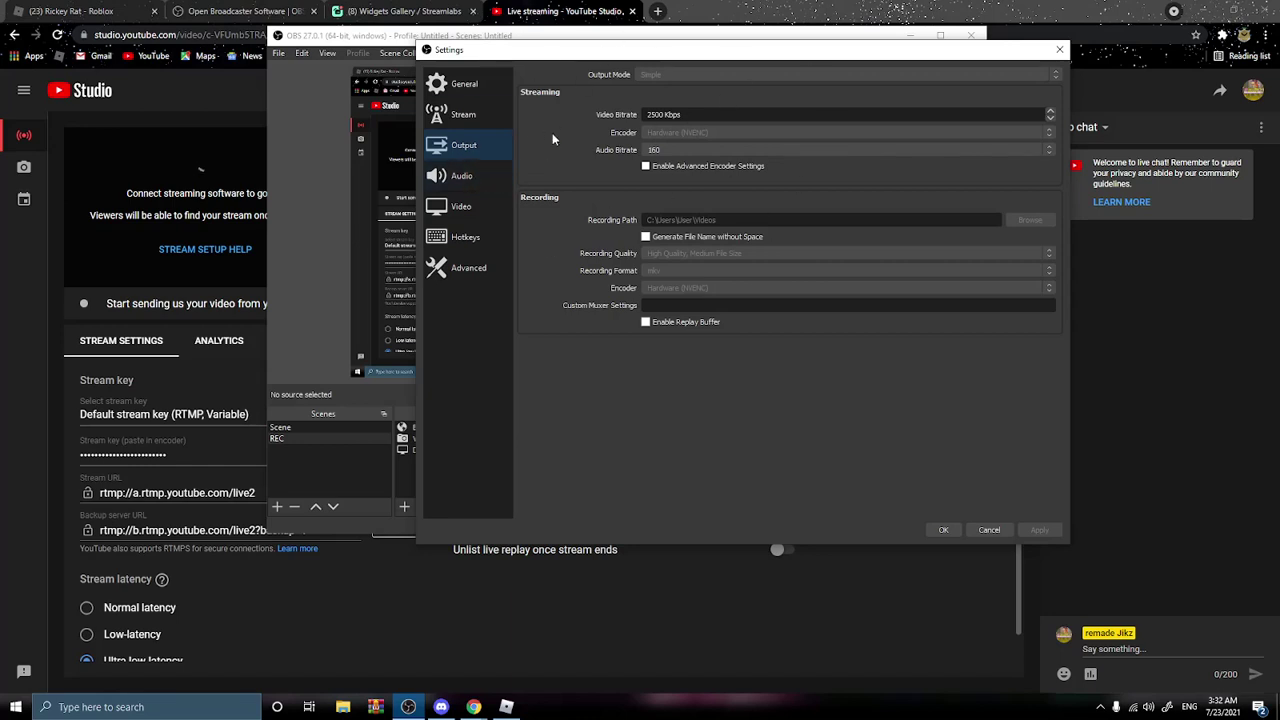
{"action": "left_click", "coordinate": [461, 176]}
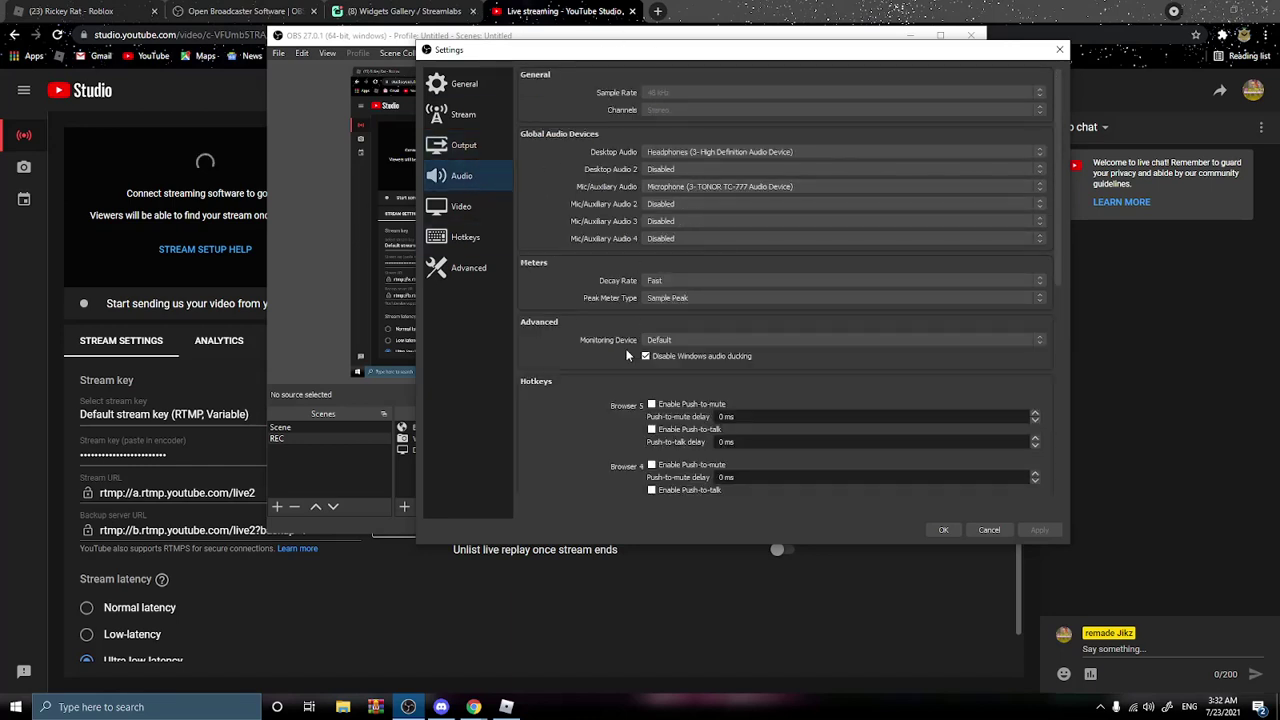
{"action": "scroll", "coordinate": [600, 270], "scroll_direction": "down", "scroll_amount": 2}
{"action": "scroll", "coordinate": [560, 280], "scroll_direction": "down", "scroll_amount": 5}
{"action": "scroll", "coordinate": [560, 285], "scroll_direction": "down", "scroll_amount": 4}
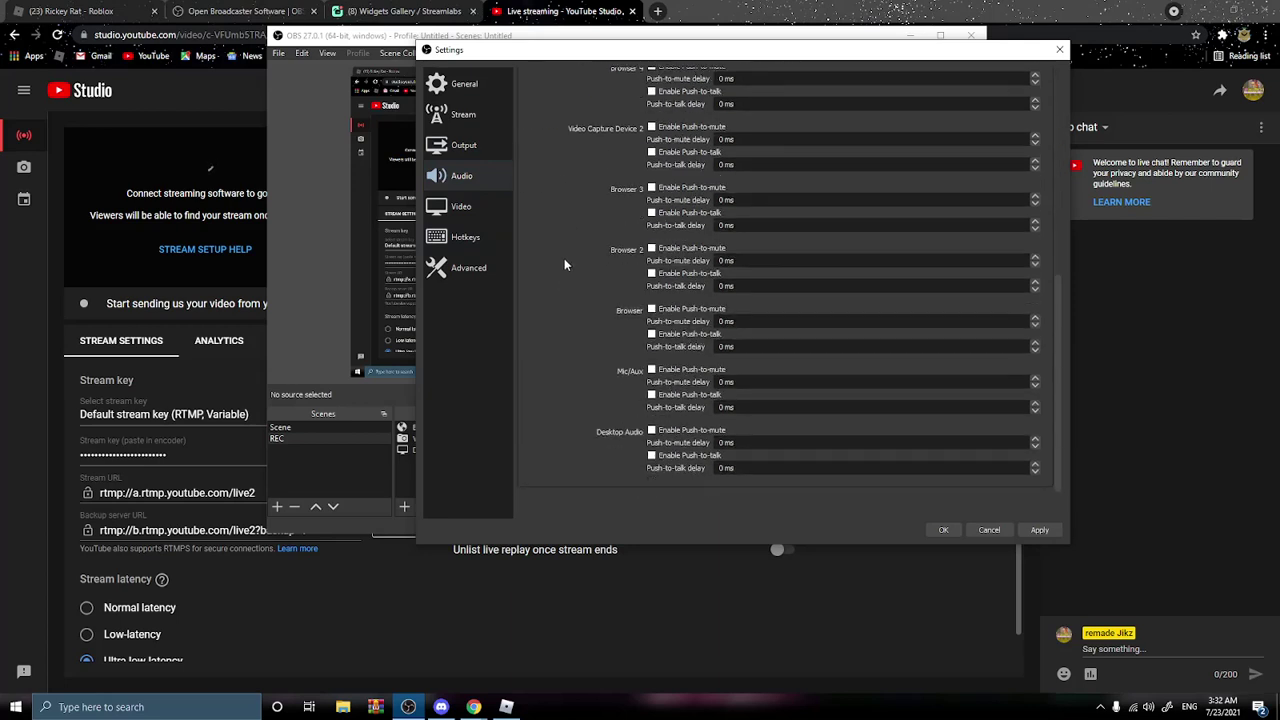
{"action": "scroll", "coordinate": [585, 284], "scroll_direction": "up", "scroll_amount": 10}
{"action": "scroll", "coordinate": [590, 278], "scroll_direction": "up", "scroll_amount": 1}
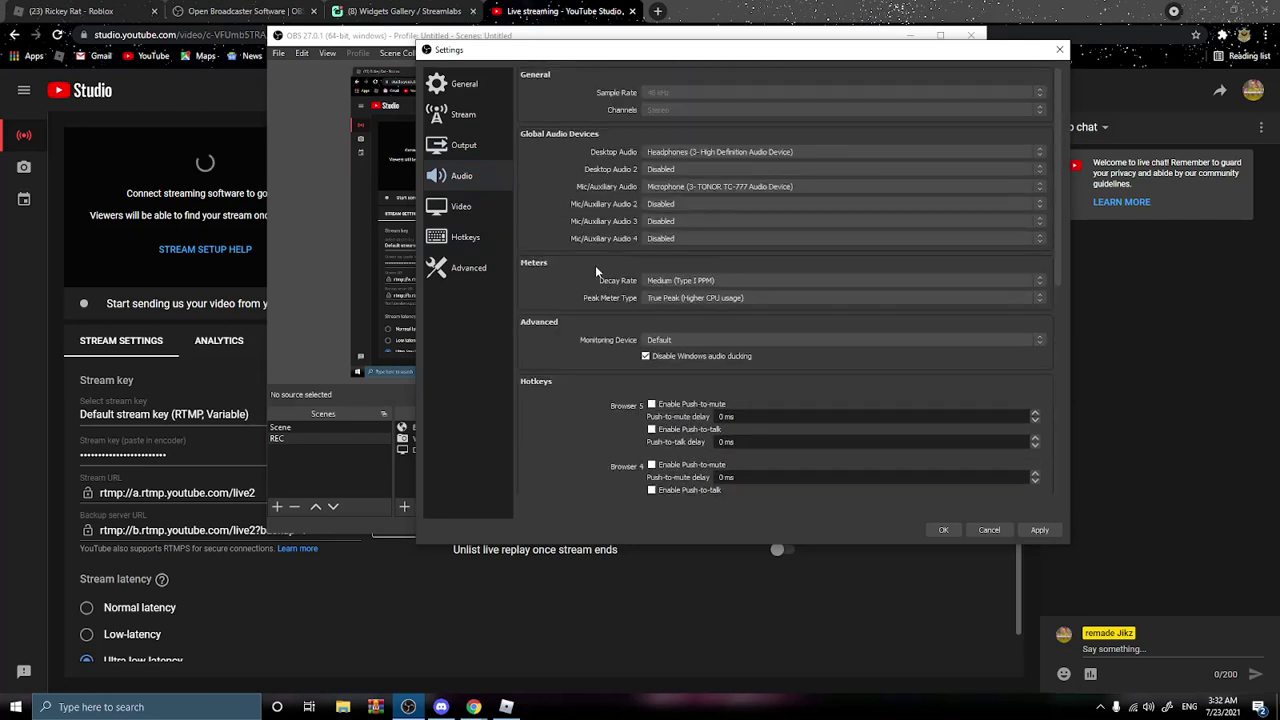
{"action": "left_click", "coordinate": [452, 210]}
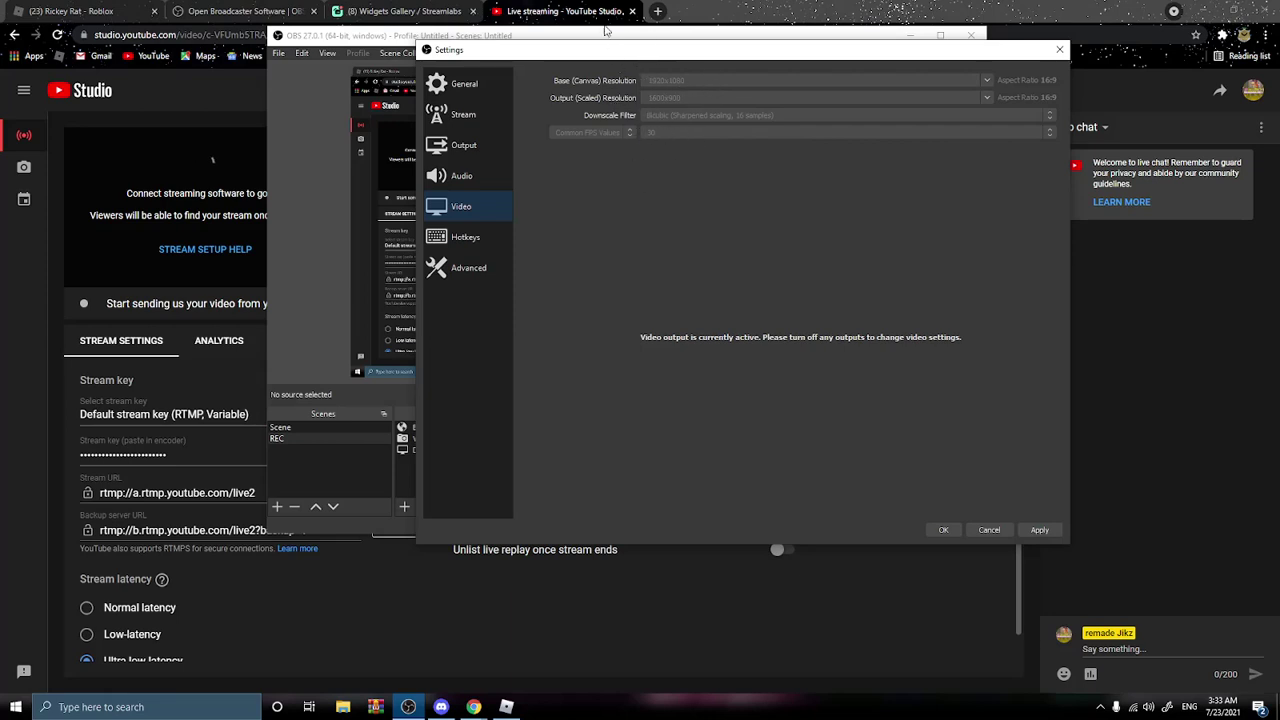
Step: Keep hotkeys F2/F3 for streaming and F4/F6 for recording, and save with OK
{"action": "left_click", "coordinate": [462, 237]}
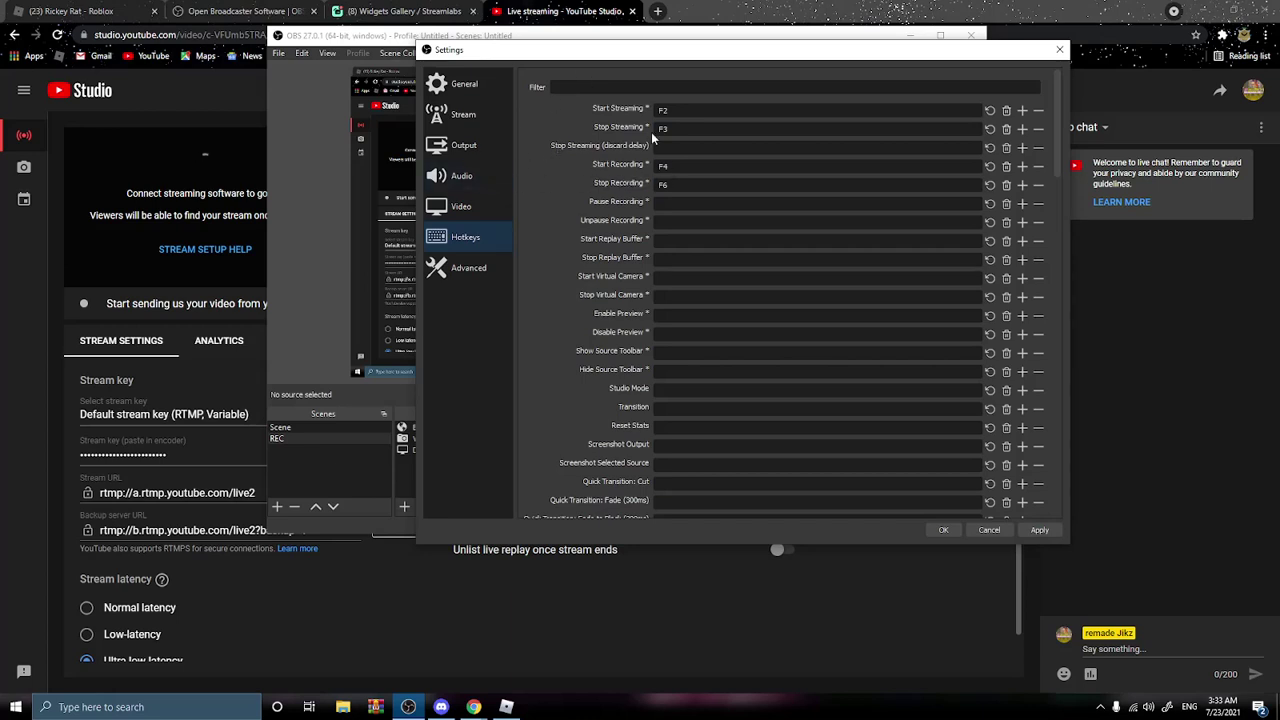
{"action": "left_click_drag", "start_coordinate": [588, 57], "coordinate": [180, 101]}
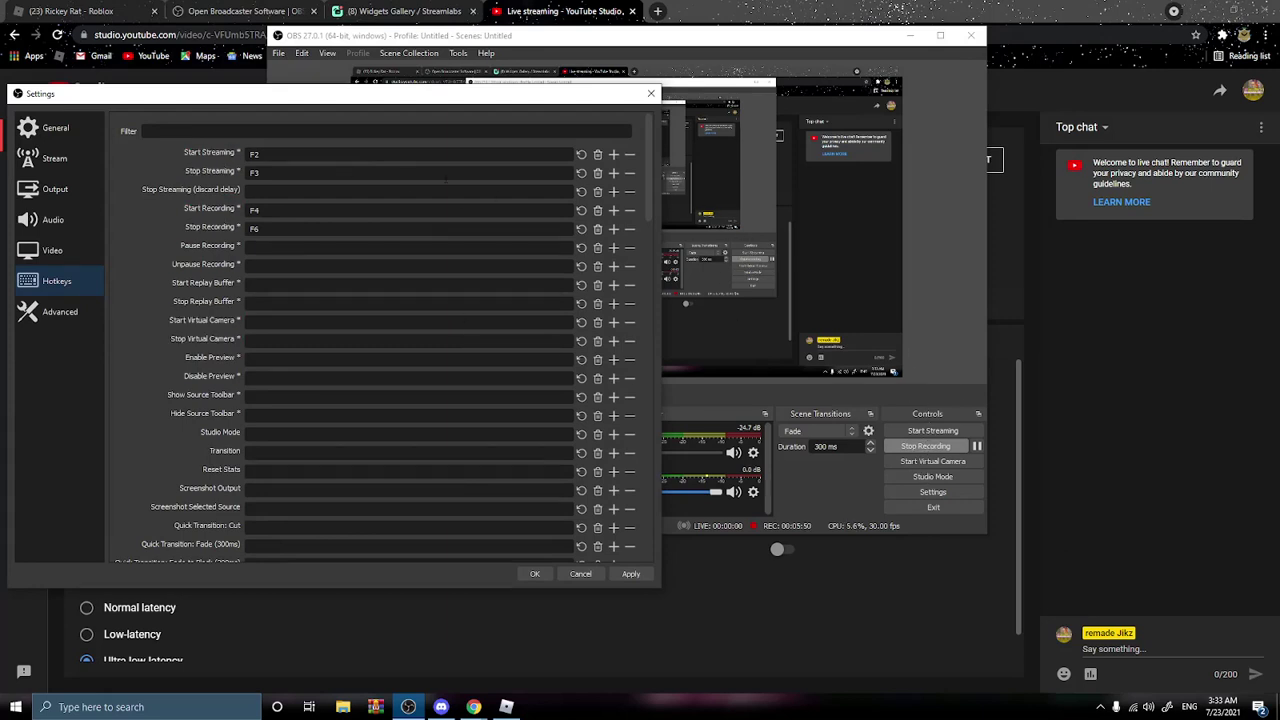
{"action": "left_click_drag", "start_coordinate": [416, 95], "coordinate": [522, 99]}
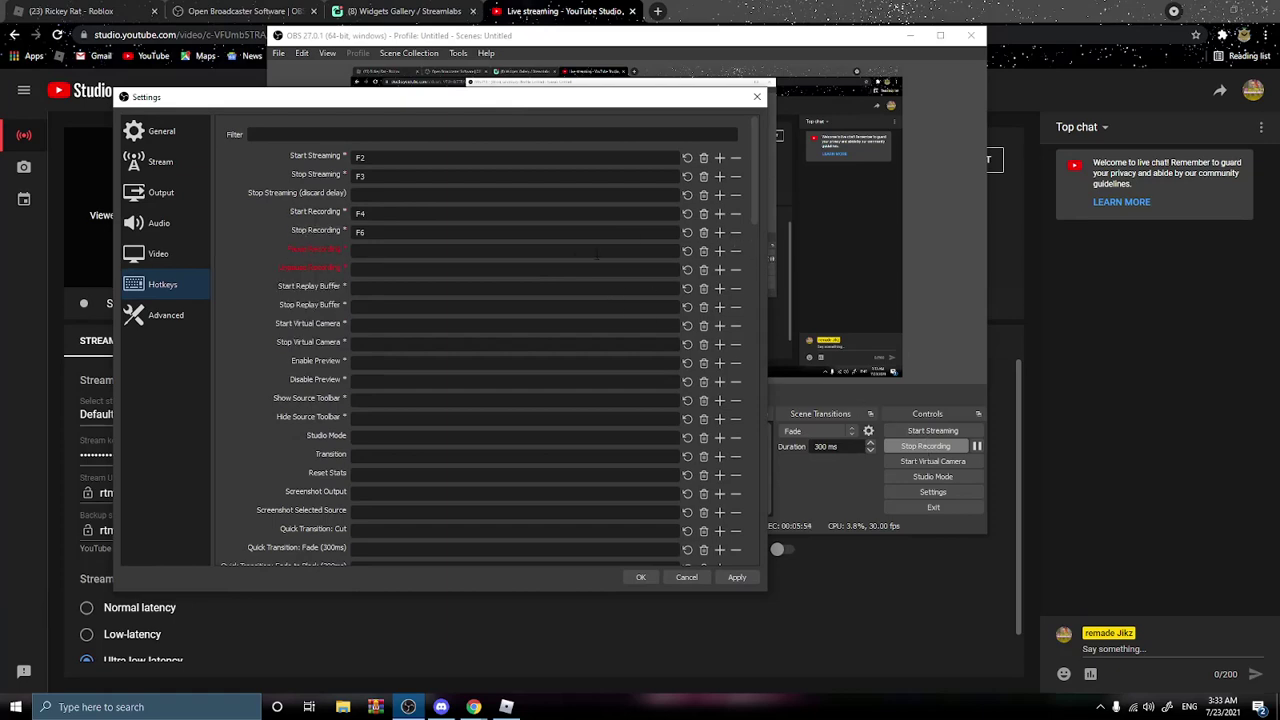
{"action": "left_click", "coordinate": [643, 577]}
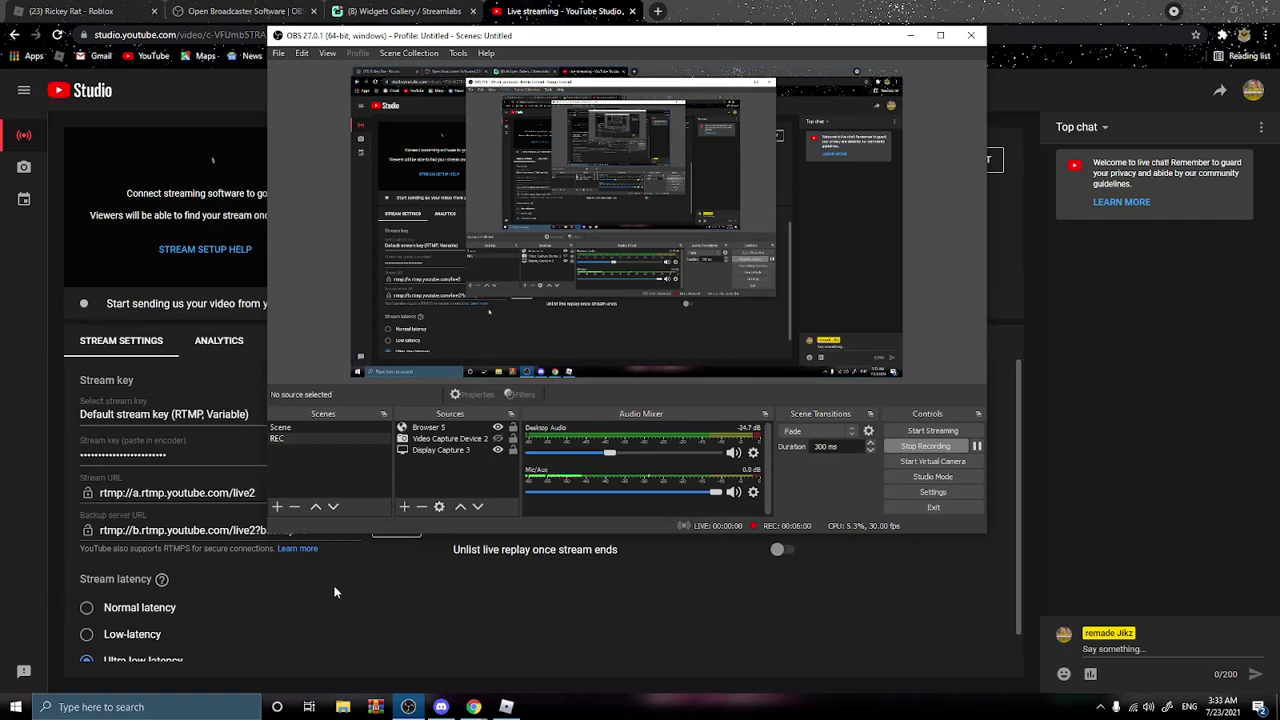
Step: Return to Chrome's Streamlabs widget gallery and scroll through tiles from Alert Box to Poll
{"action": "left_click", "coordinate": [143, 565]}
{"action": "left_click", "coordinate": [425, 11]}
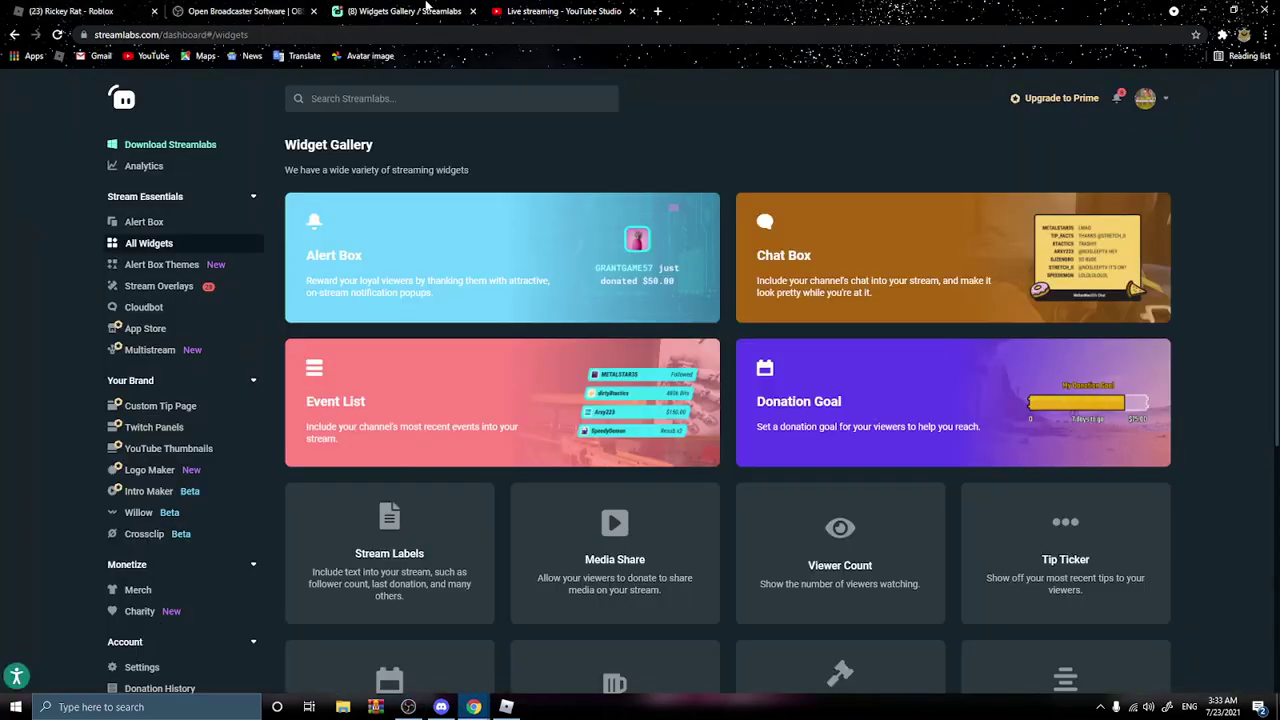
{"action": "scroll", "coordinate": [489, 353], "scroll_direction": "down", "scroll_amount": 1}
{"action": "scroll", "coordinate": [510, 420], "scroll_direction": "down", "scroll_amount": 3}
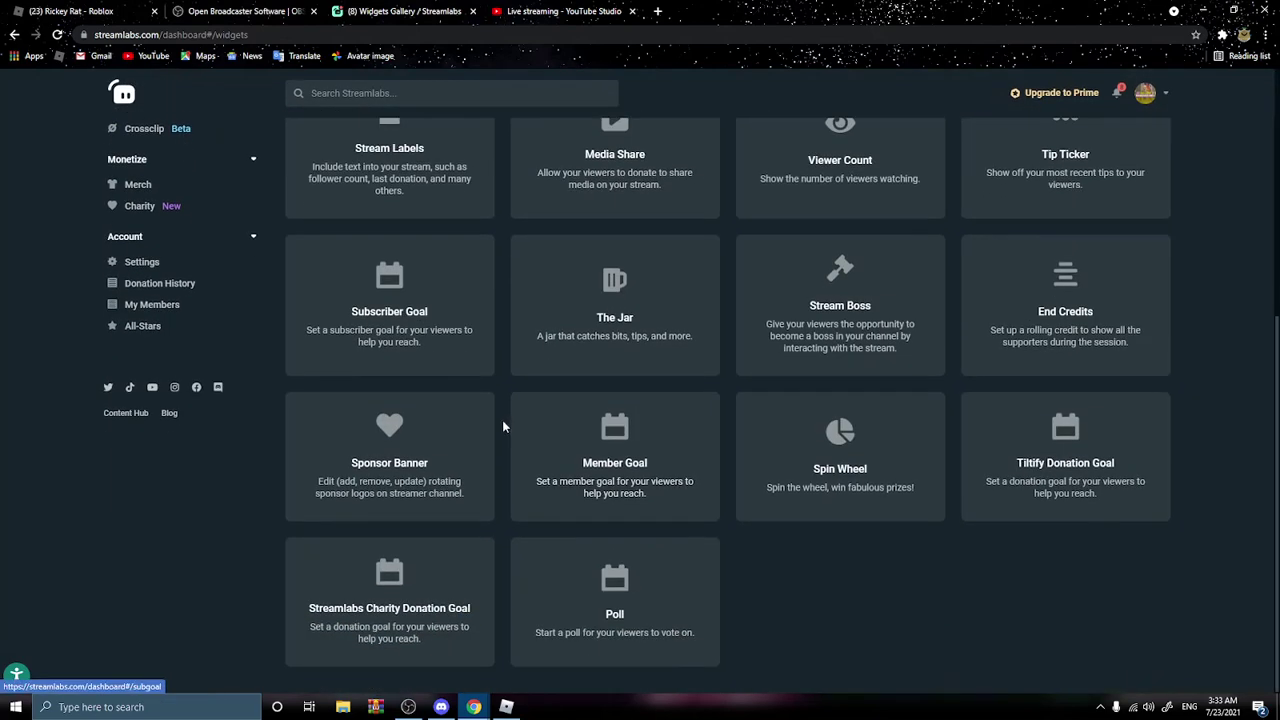
{"action": "scroll", "coordinate": [440, 377], "scroll_direction": "up", "scroll_amount": 1}
{"action": "scroll", "coordinate": [440, 377], "scroll_direction": "up", "scroll_amount": 3}
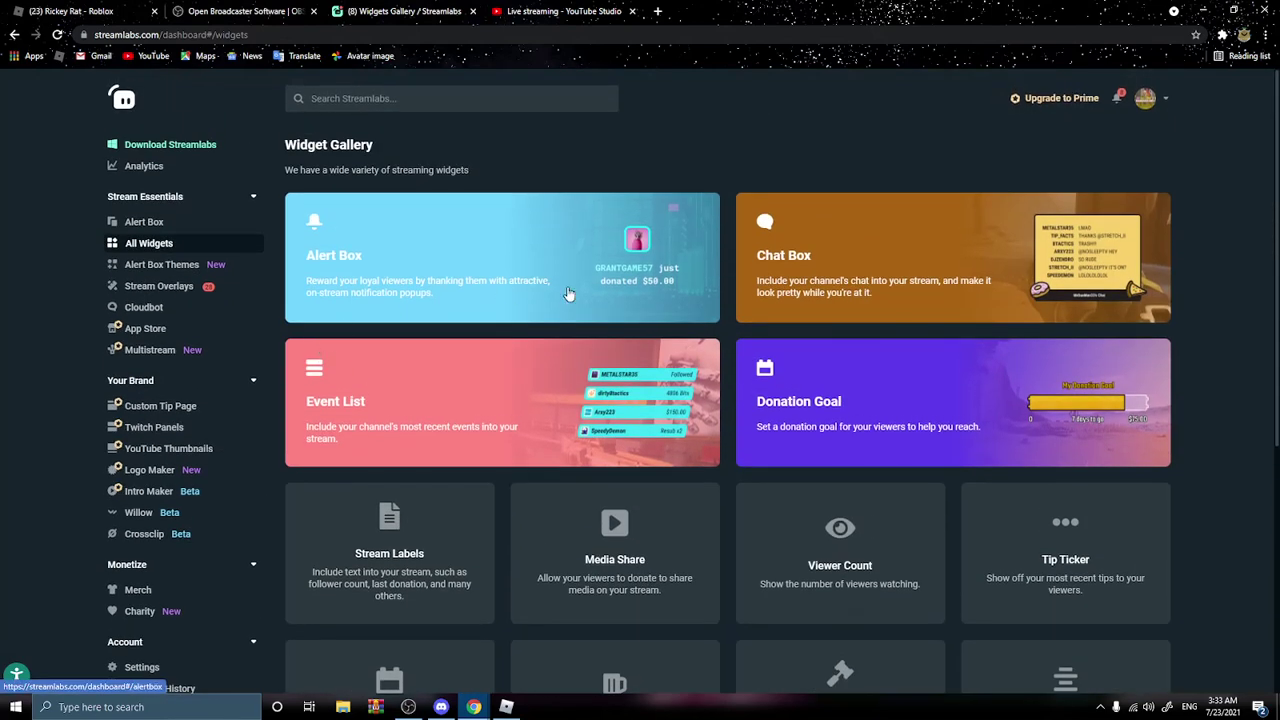
{"action": "scroll", "coordinate": [595, 410], "scroll_direction": "down", "scroll_amount": 2}
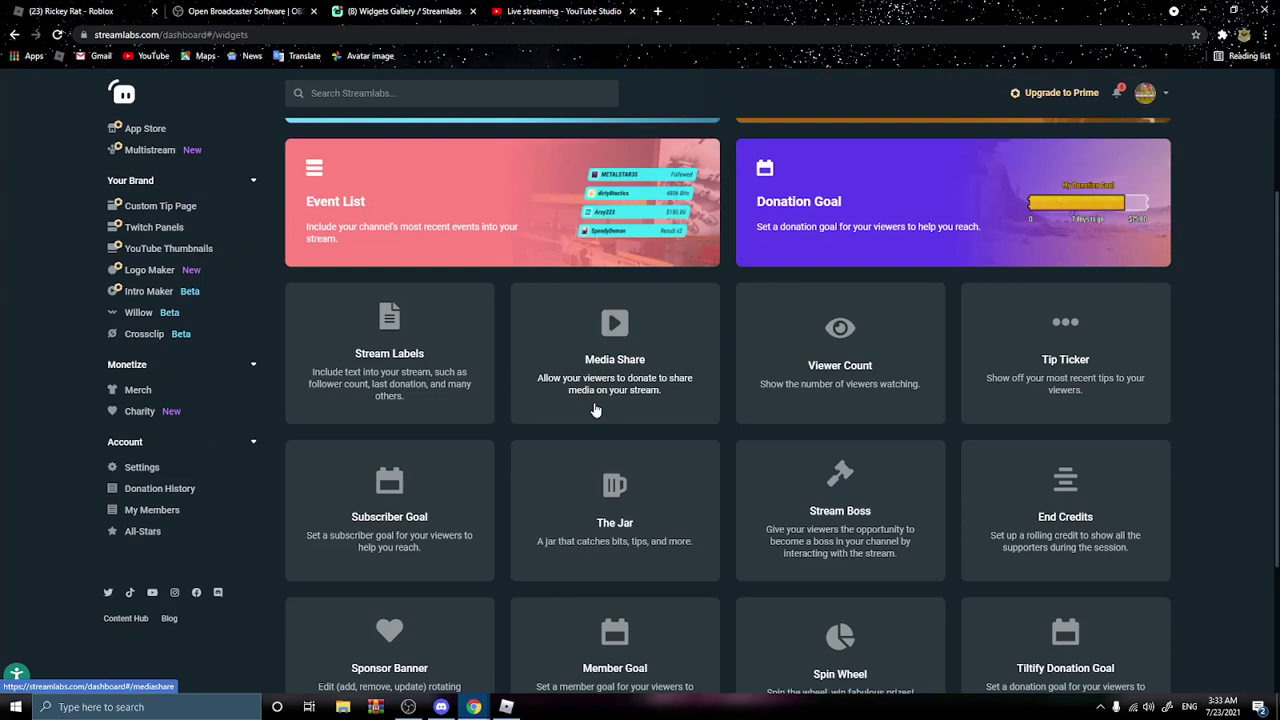
{"action": "scroll", "coordinate": [592, 410], "scroll_direction": "down", "scroll_amount": 1}
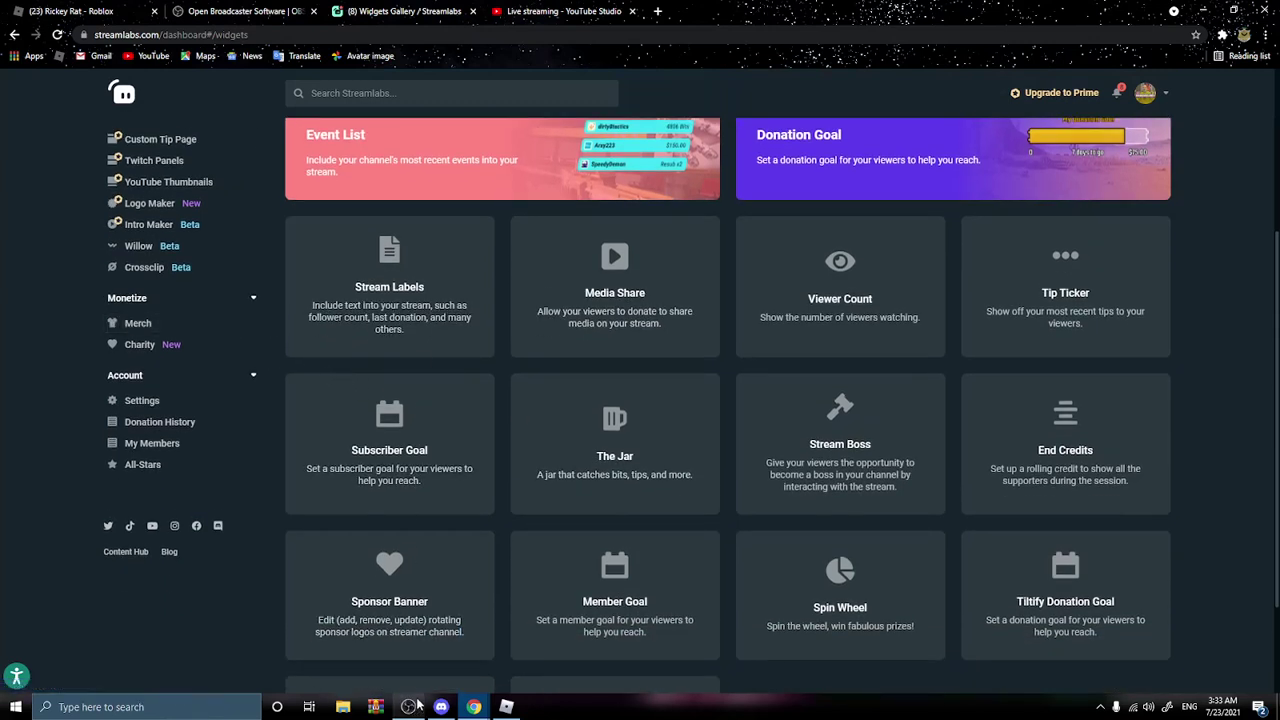
Step: Reopen YouTube's Live streaming page and switch OBS to the REC scene
{"action": "left_click", "coordinate": [547, 18]}
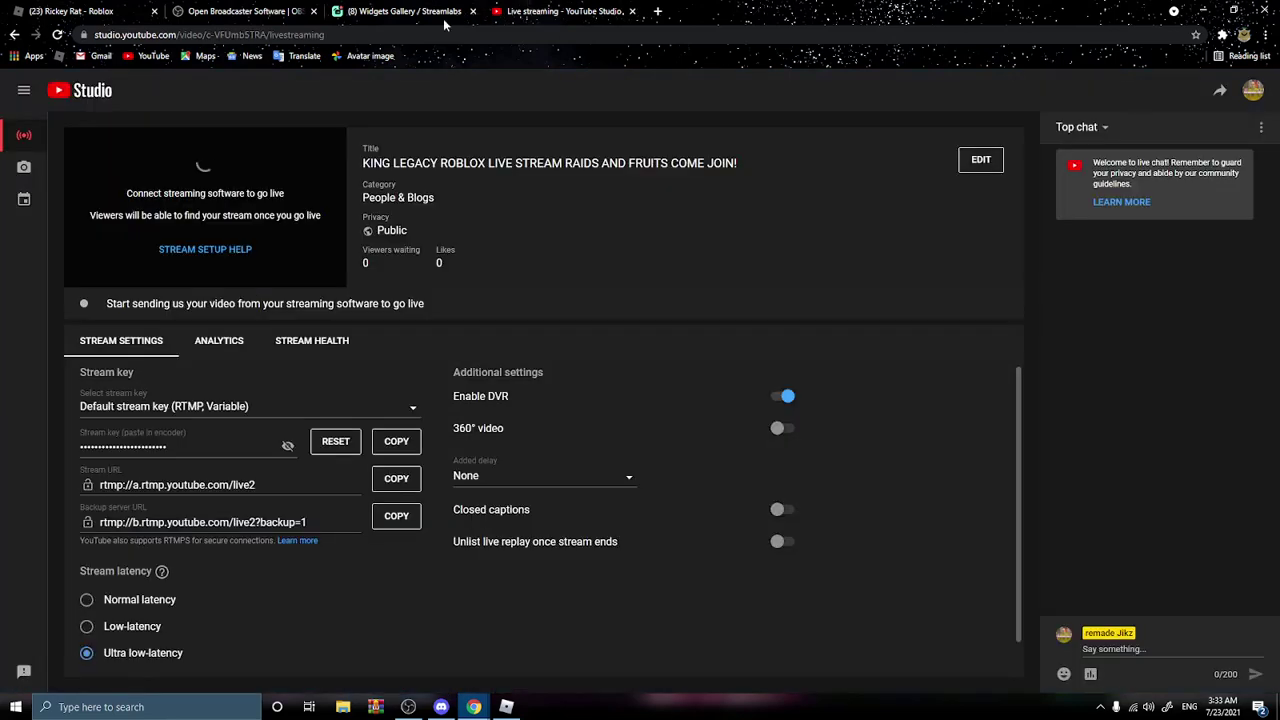
{"action": "left_click", "coordinate": [408, 707]}
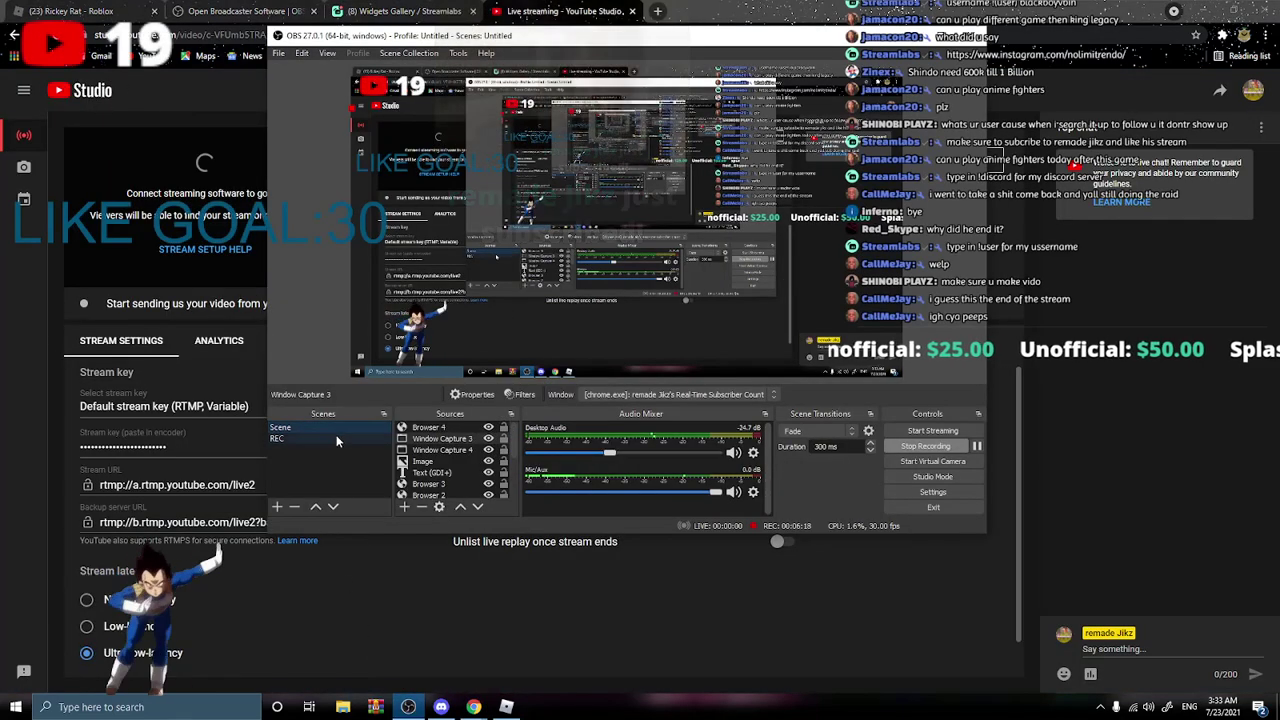
{"action": "left_click", "coordinate": [336, 438]}
{"action": "left_click", "coordinate": [340, 598]}
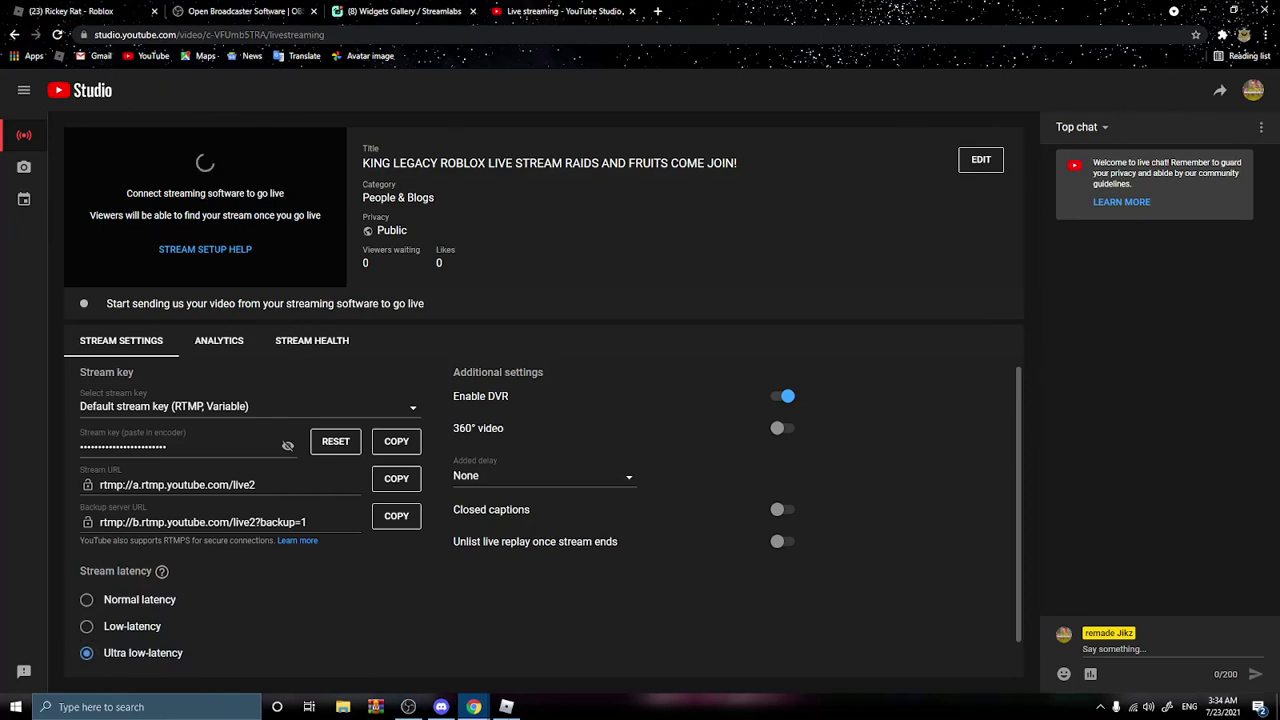
{"action": "left_click", "coordinate": [408, 707]}
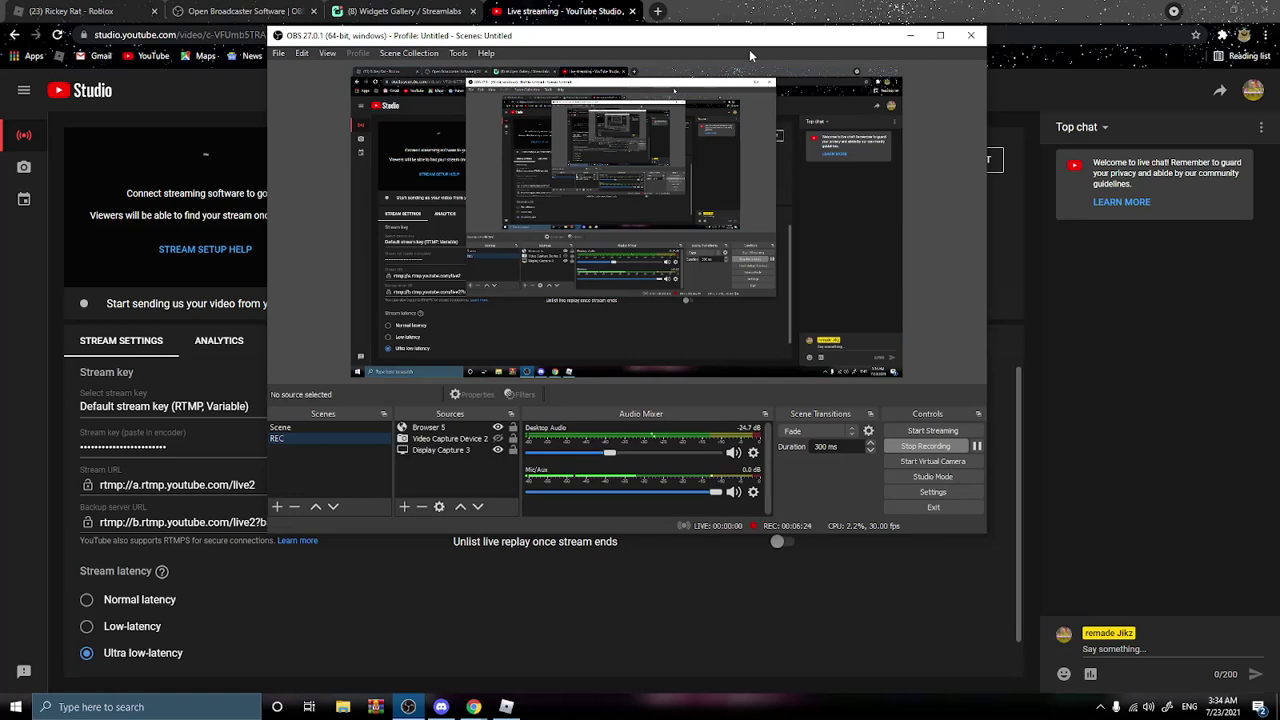
Step: Move the OBS window and nudge the Mic/Aux fader down in the Audio Mixer
{"action": "mouse_move", "coordinate": [765, 42]}
{"action": "left_mouse_down"}
{"action": "mouse_move", "coordinate": [893, 59]}
{"action": "mouse_move", "coordinate": [883, 94]}
{"action": "left_mouse_up"}
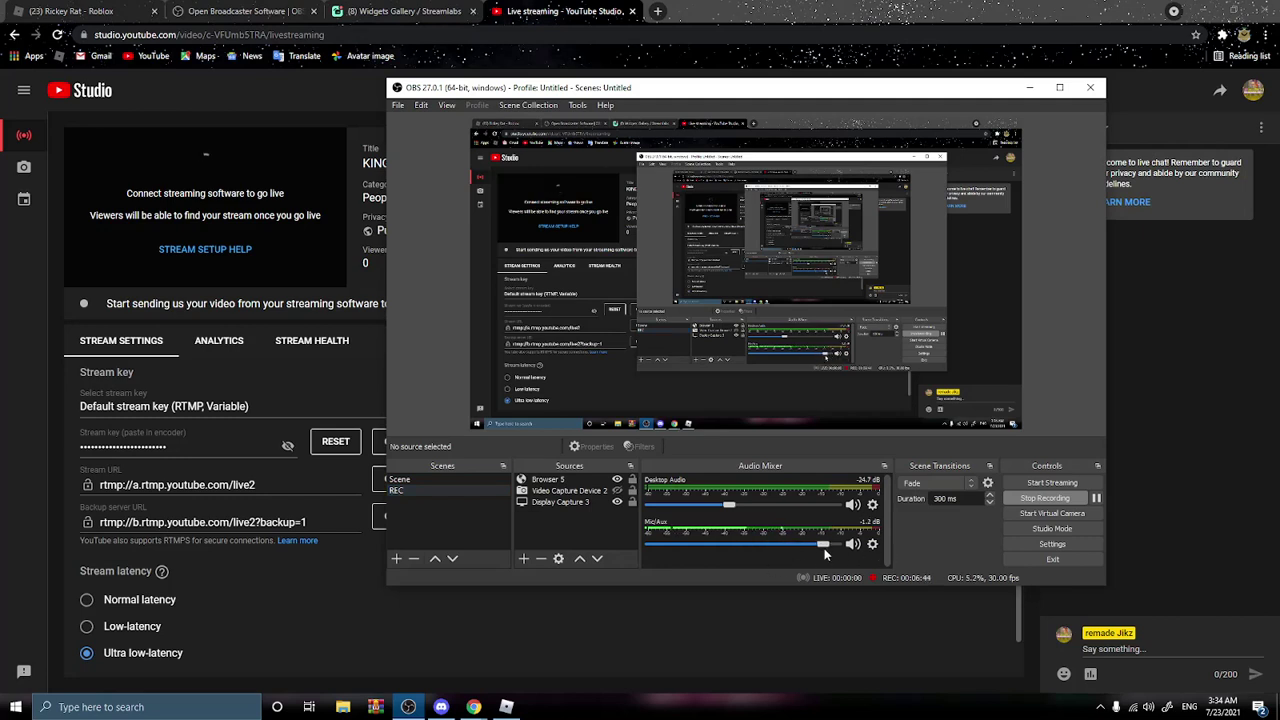
{"action": "mouse_move", "coordinate": [826, 546]}
{"action": "left_mouse_down"}
{"action": "mouse_move", "coordinate": [737, 545]}
{"action": "mouse_move", "coordinate": [835, 545]}
{"action": "left_mouse_up"}
Step: Restore OBS from the taskbar in front of YouTube Studio's live streaming page
{"action": "left_click", "coordinate": [290, 530]}
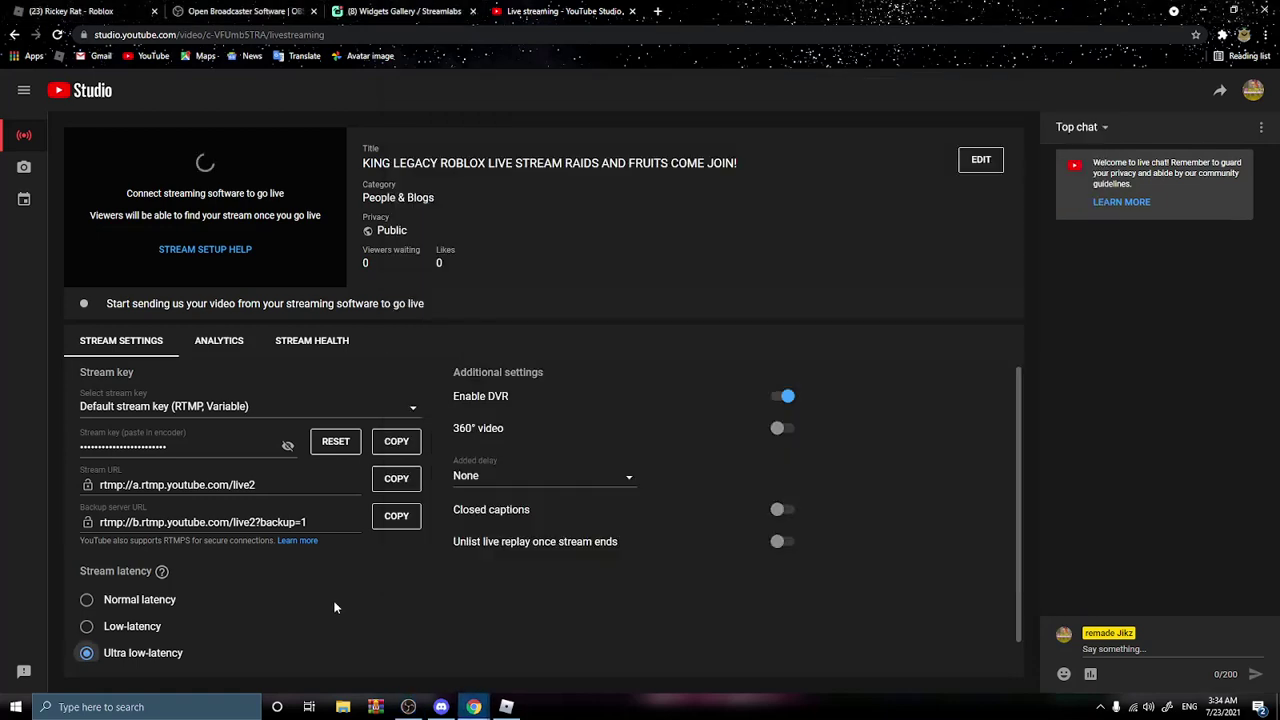
{"action": "left_click", "coordinate": [440, 707]}
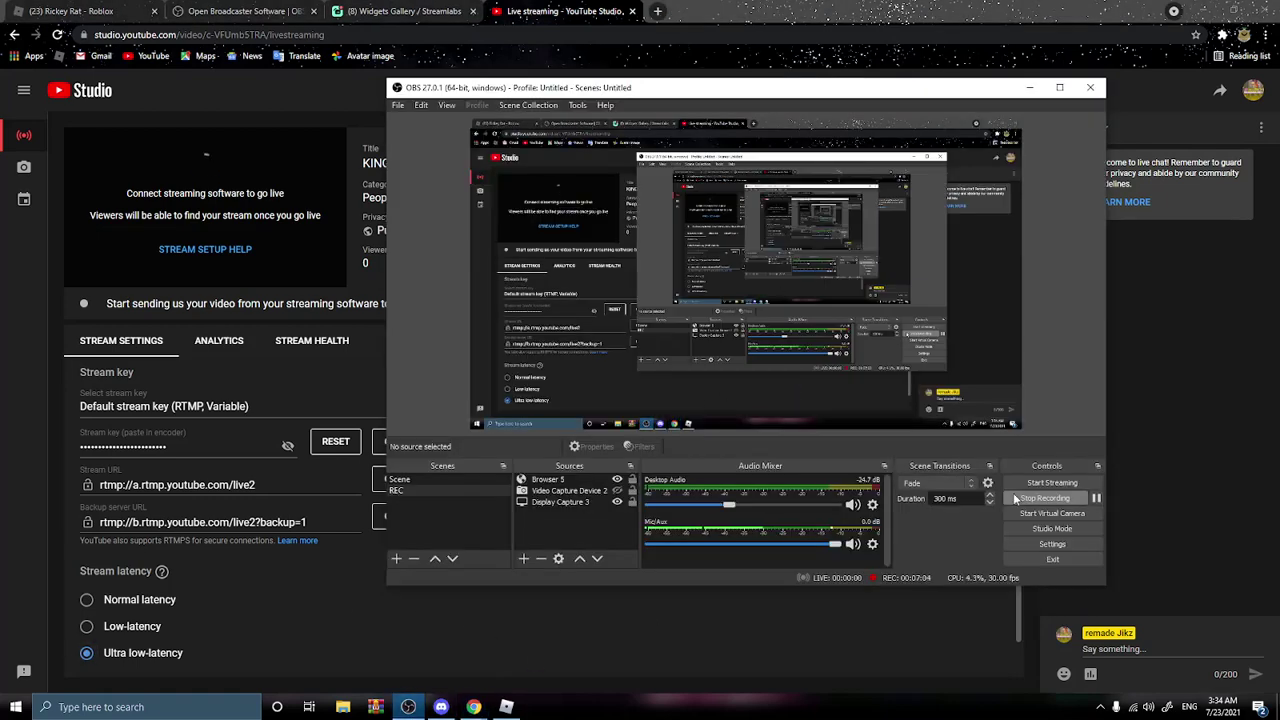